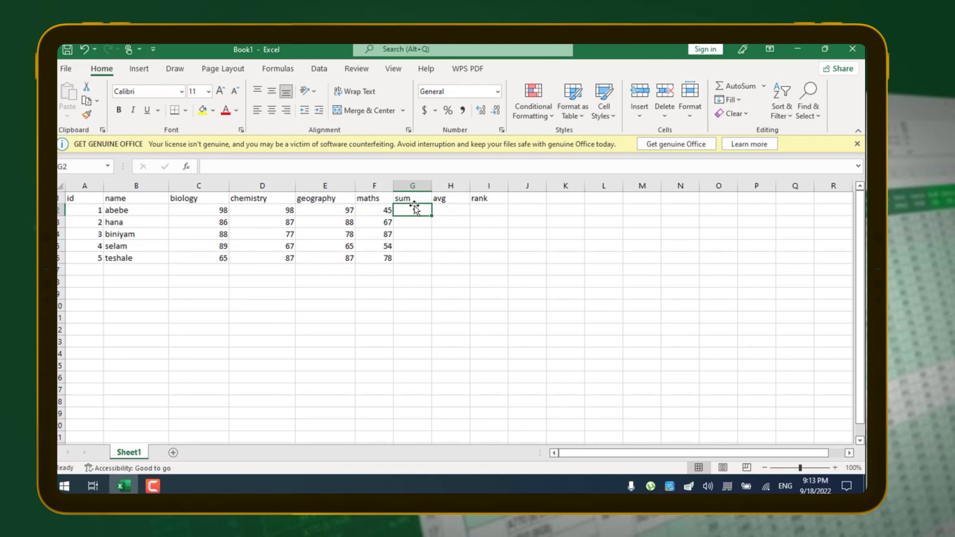
Examine the student score table, its subject columns and the first student's row
{"action": "left_click", "coordinate": [414, 205]}
{"action": "left_click_drag", "start_coordinate": [78, 200], "coordinate": [488, 259]}
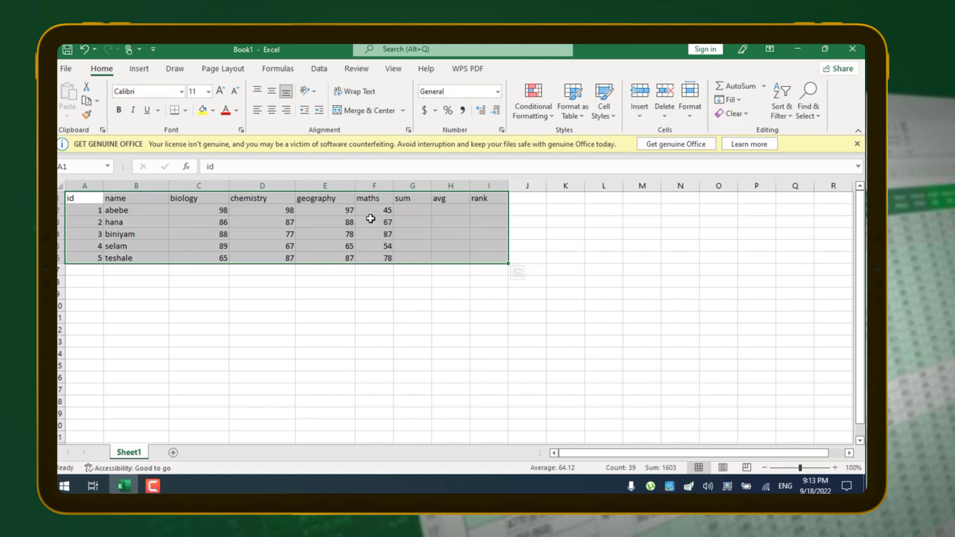
{"action": "left_click", "coordinate": [149, 217]}
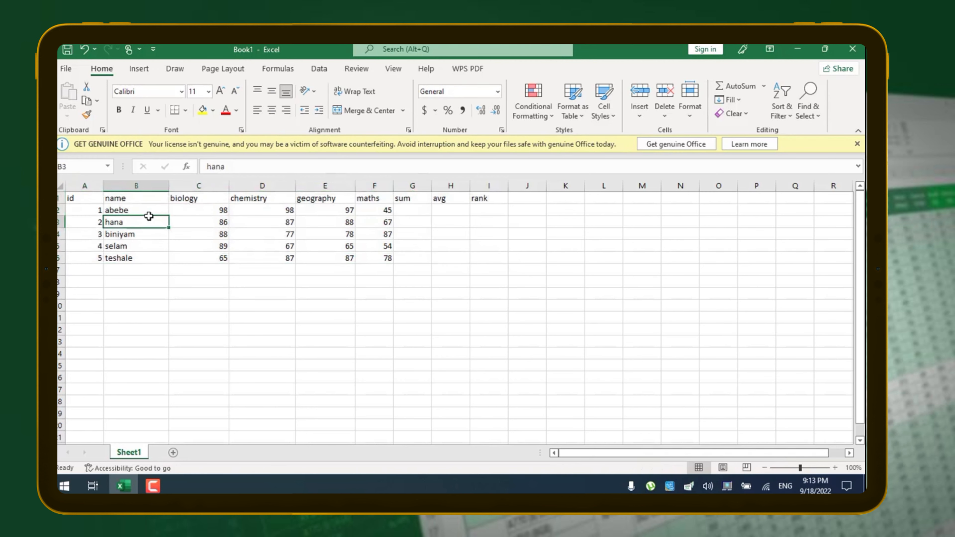
{"action": "left_click_drag", "start_coordinate": [196, 201], "coordinate": [373, 258]}
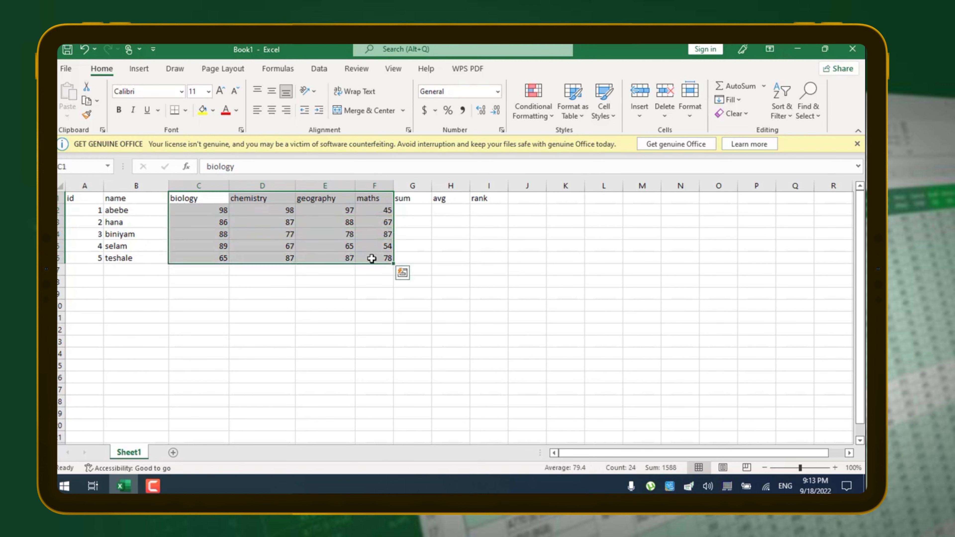
{"action": "left_click", "coordinate": [421, 207]}
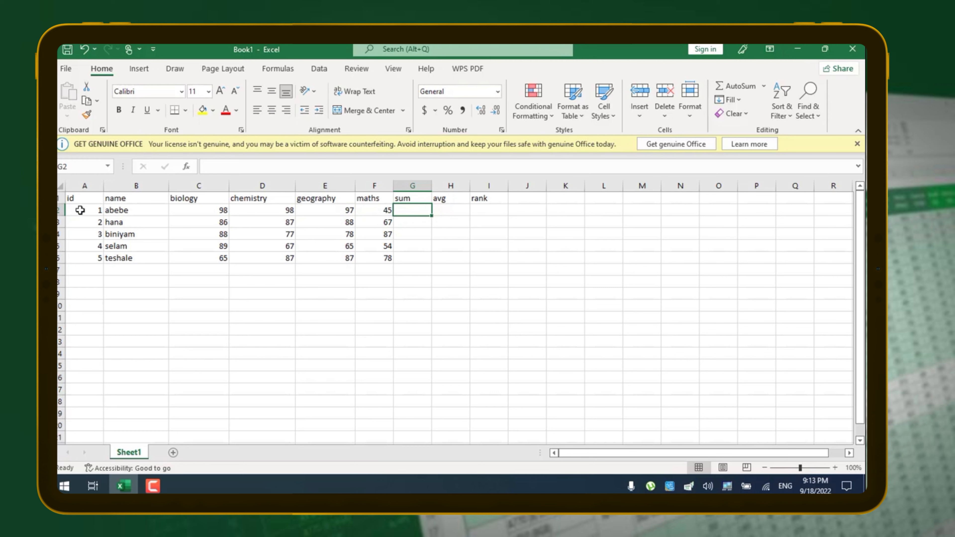
{"action": "left_click_drag", "start_coordinate": [79, 210], "coordinate": [372, 211]}
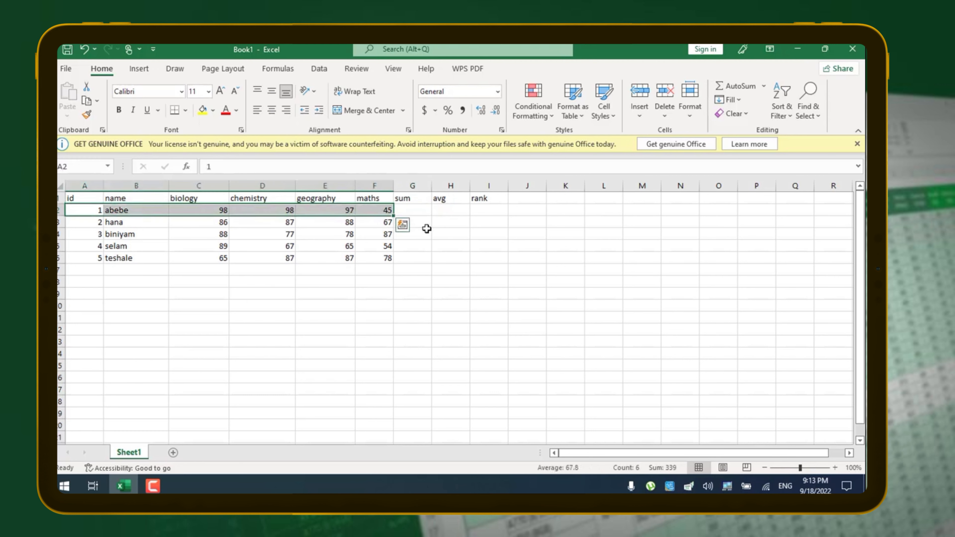
Search the function list for sum and insert the SUM function into cell G2
{"action": "left_click", "coordinate": [408, 212]}
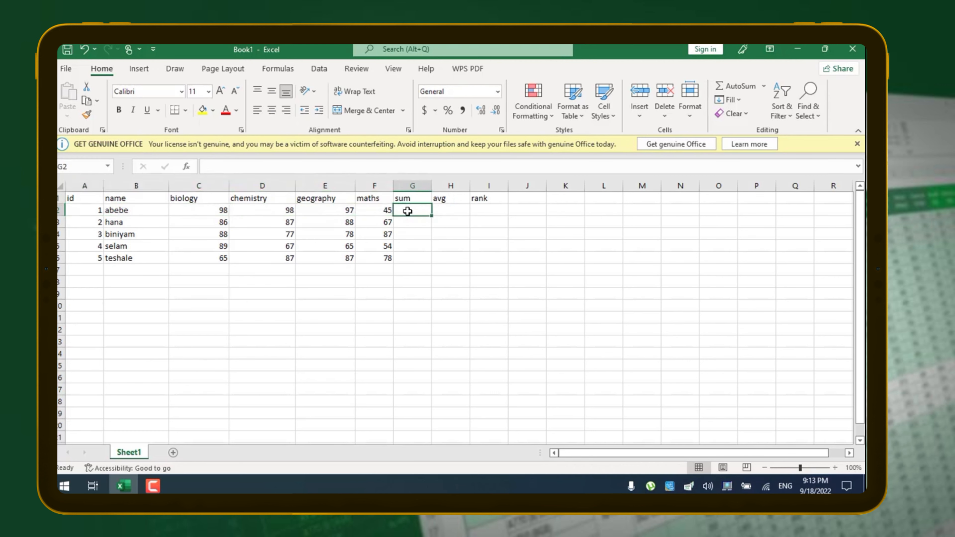
{"action": "left_click", "coordinate": [187, 168]}
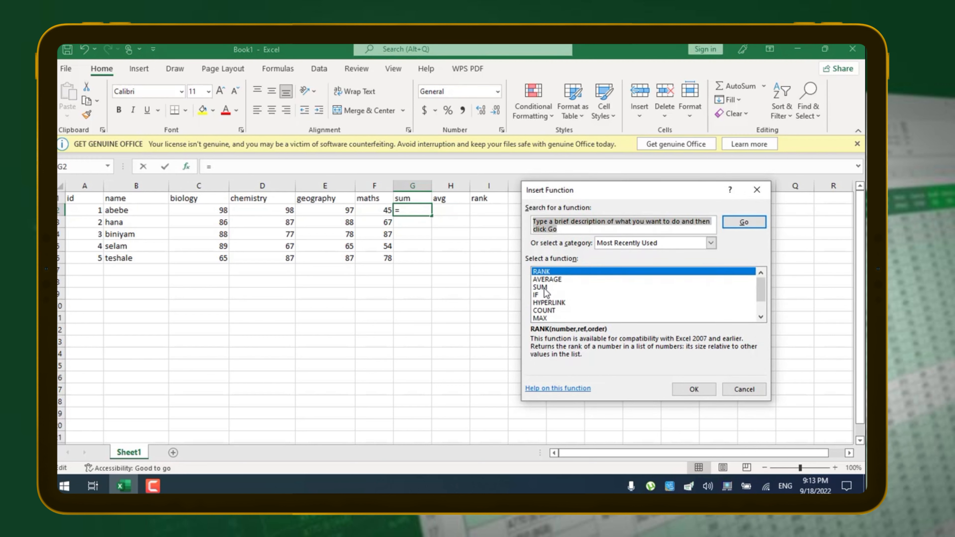
{"action": "left_click", "coordinate": [552, 293]}
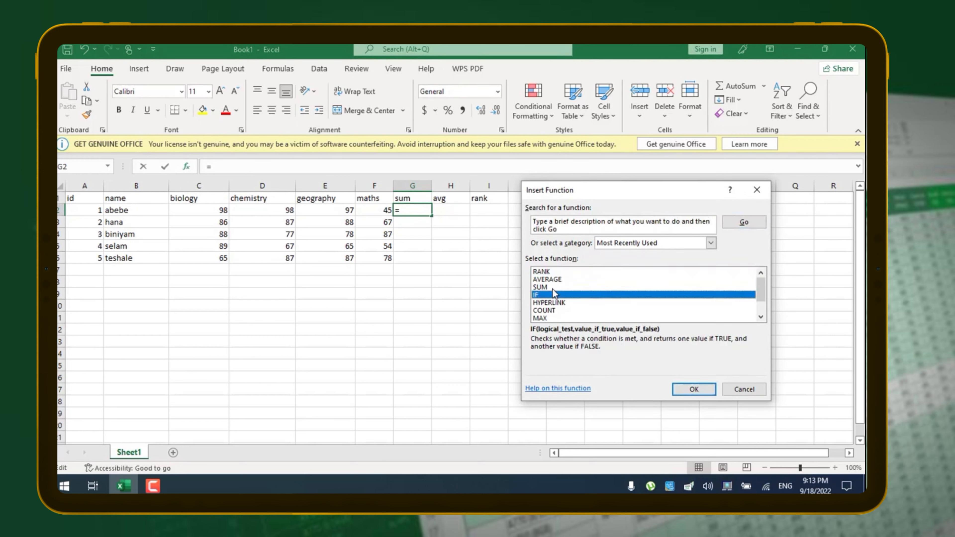
{"action": "left_click", "coordinate": [551, 287]}
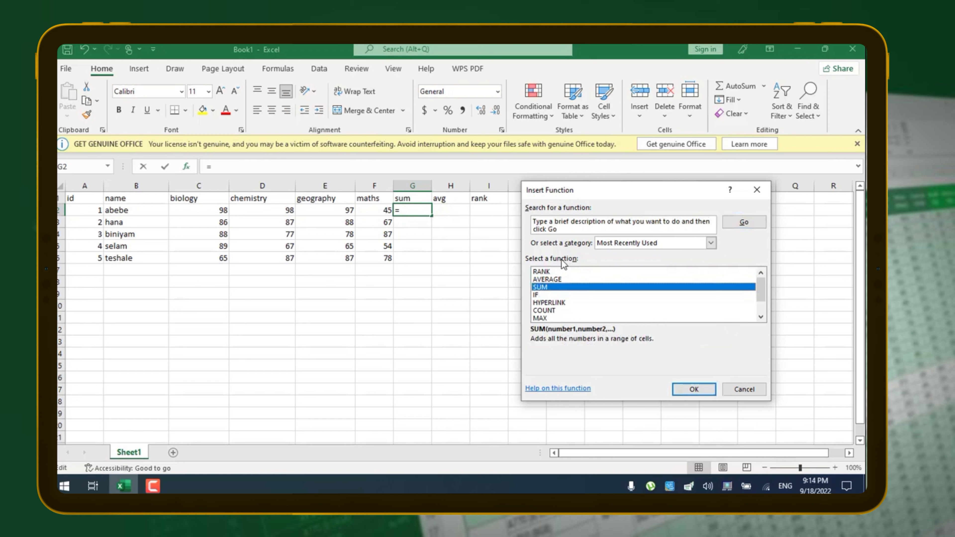
{"action": "left_click", "coordinate": [565, 228]}
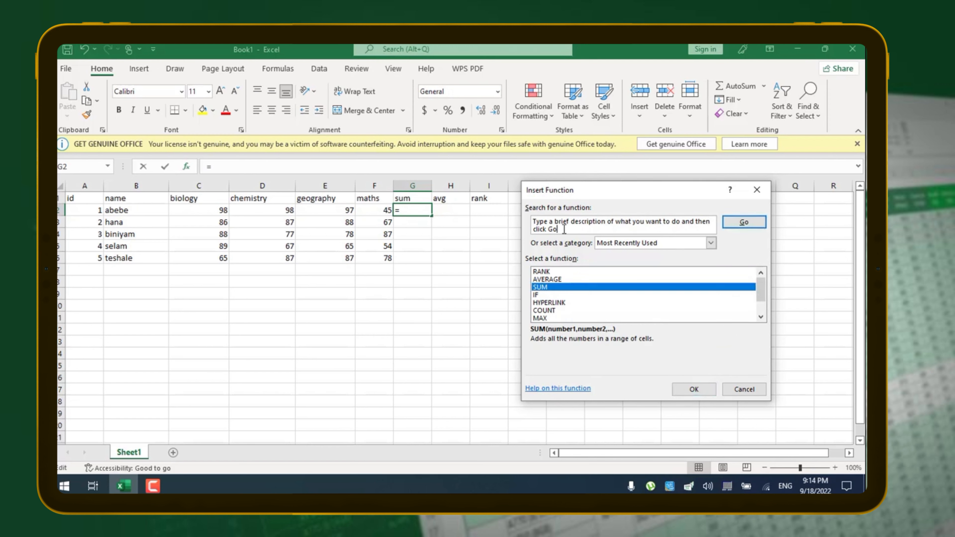
{"action": "key", "text": "ctrl+a"}
{"action": "type", "text": "su"}
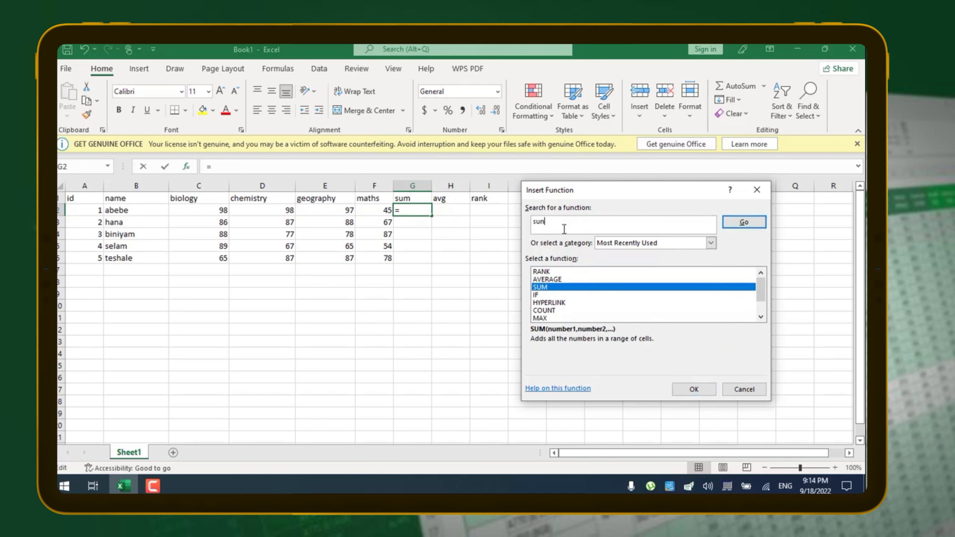
{"action": "left_click", "coordinate": [744, 222]}
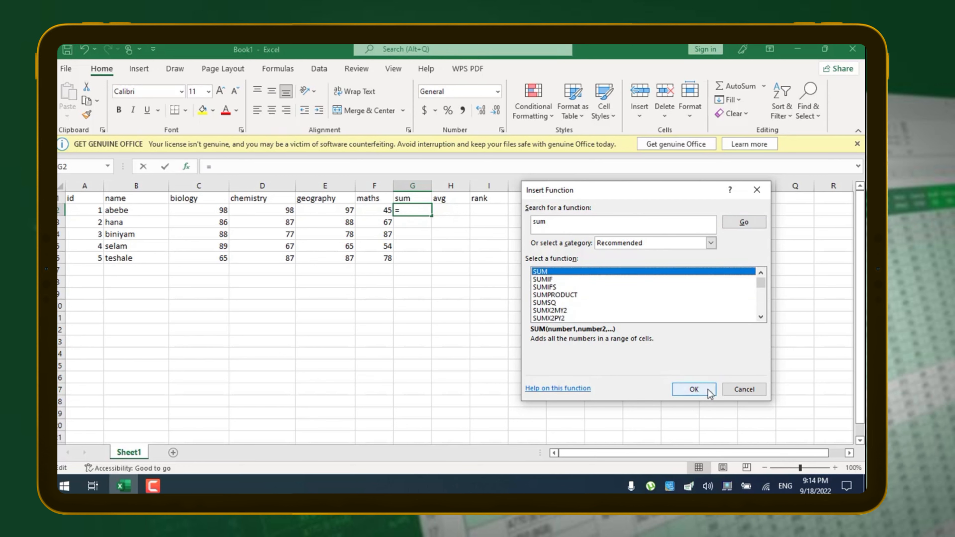
{"action": "left_click", "coordinate": [697, 389]}
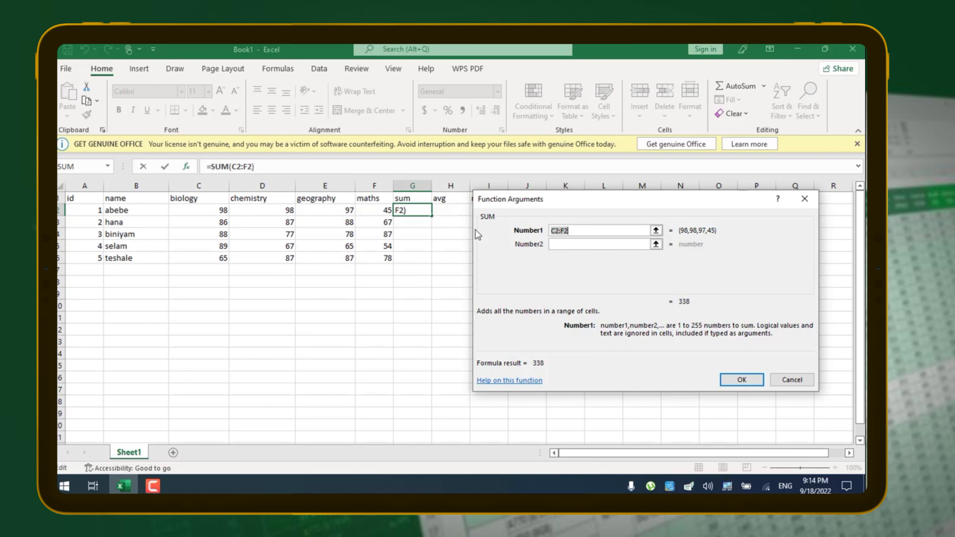
Set the SUM function's first argument to the subject scores in C2:F2 and apply the formula
{"action": "left_click_drag", "start_coordinate": [214, 210], "coordinate": [376, 208]}
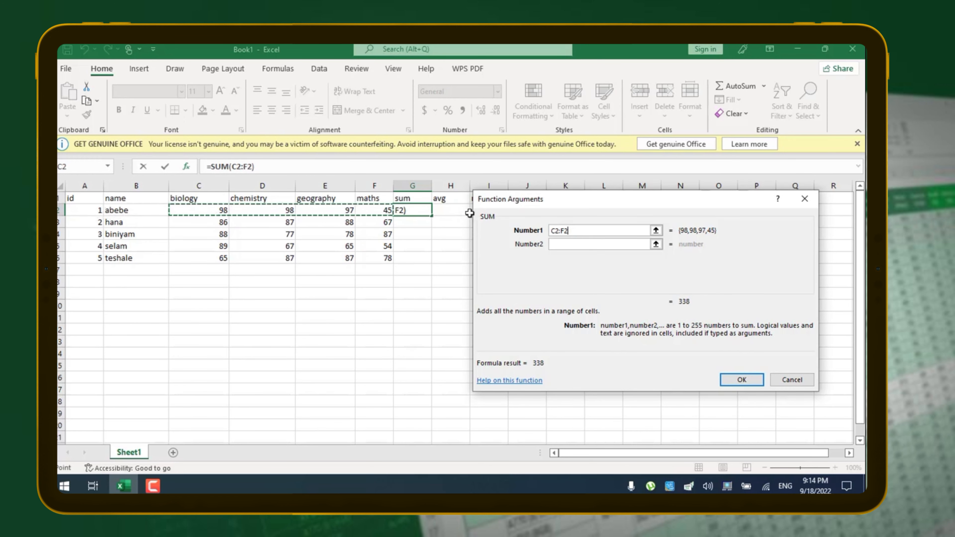
{"action": "left_click_drag", "start_coordinate": [578, 231], "coordinate": [533, 230]}
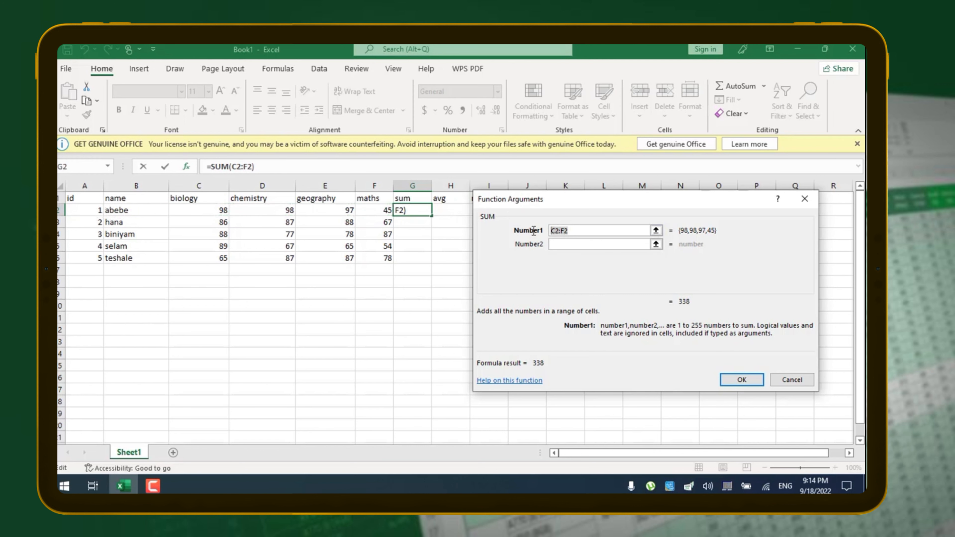
{"action": "left_click", "coordinate": [579, 229]}
{"action": "left_click", "coordinate": [733, 379]}
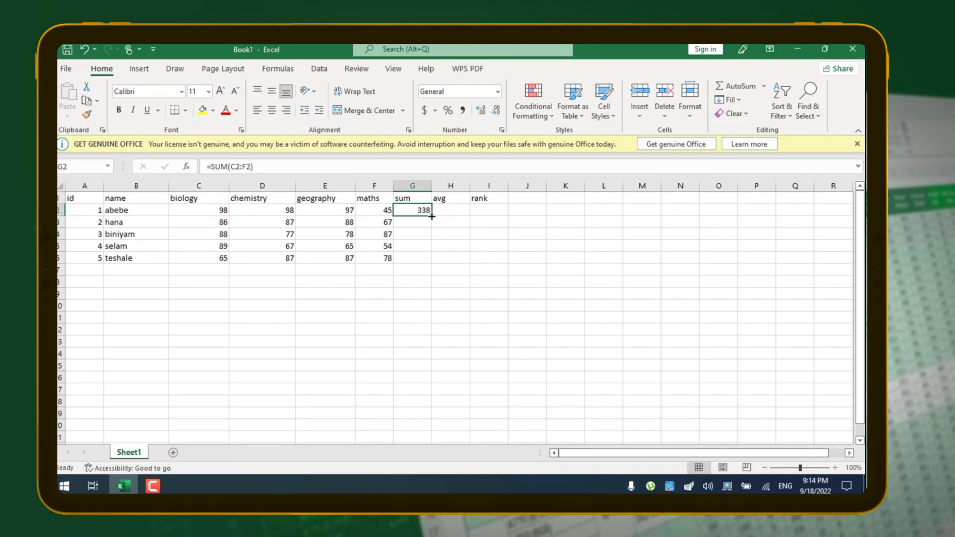
Fill the sum formula from G2 down to G6 and check the copied formulas against their score rows
{"action": "left_click_drag", "start_coordinate": [431, 217], "coordinate": [430, 263]}
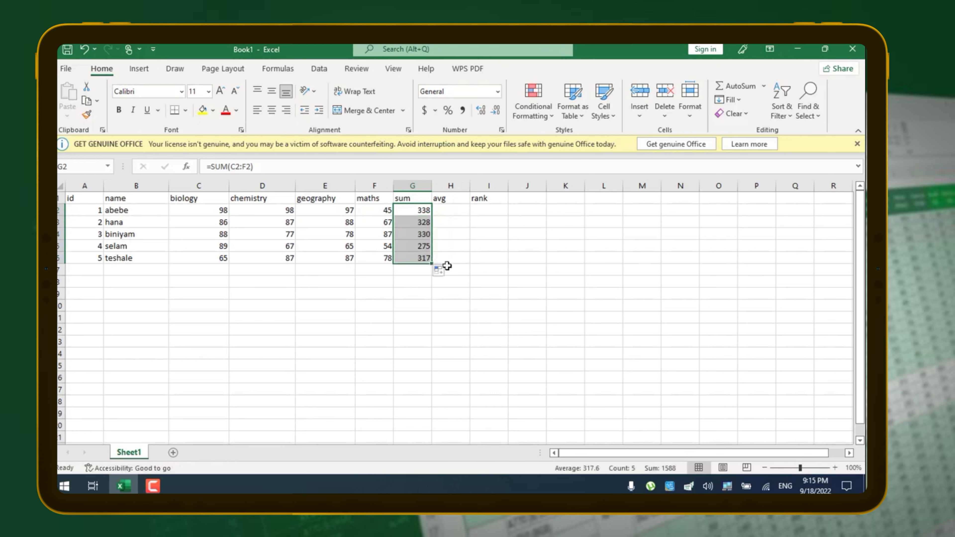
{"action": "left_click", "coordinate": [413, 222]}
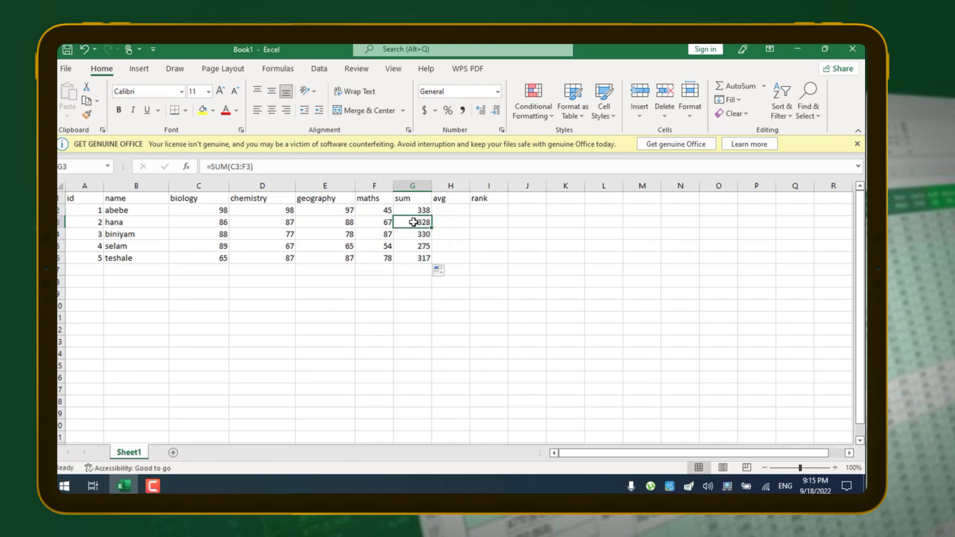
{"action": "left_click", "coordinate": [417, 244]}
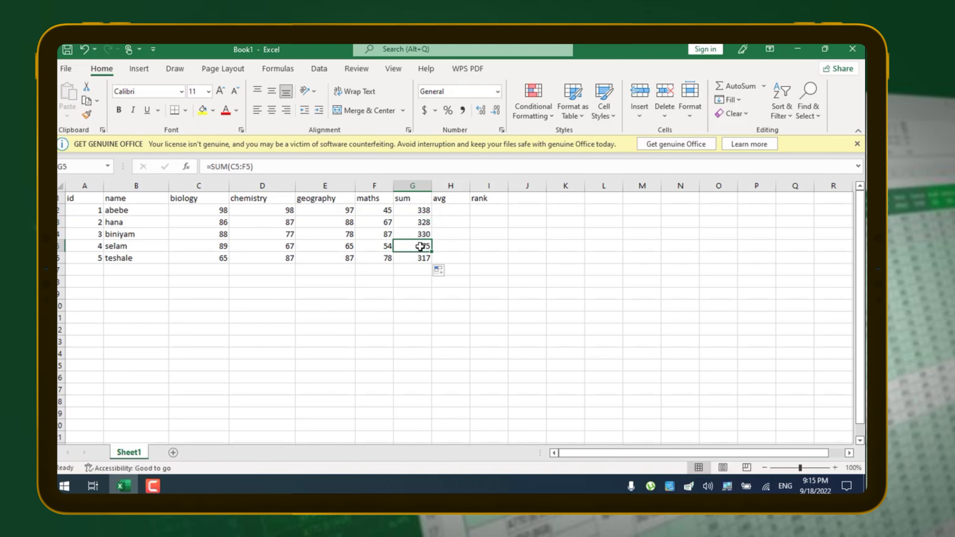
{"action": "left_click_drag", "start_coordinate": [383, 247], "coordinate": [218, 246]}
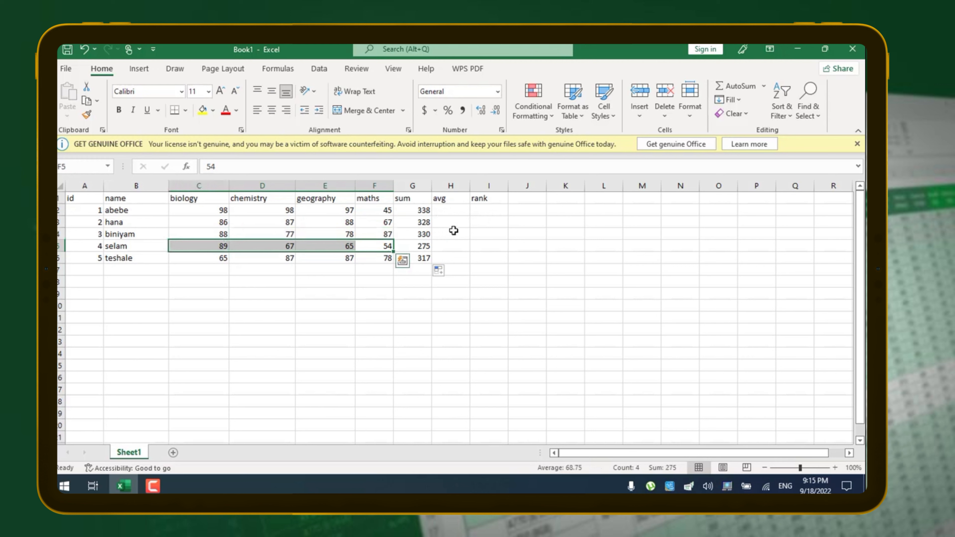
Insert the AVERAGE function into cell H2 with the subject scores C2:F2 as its range
{"action": "left_click", "coordinate": [450, 210]}
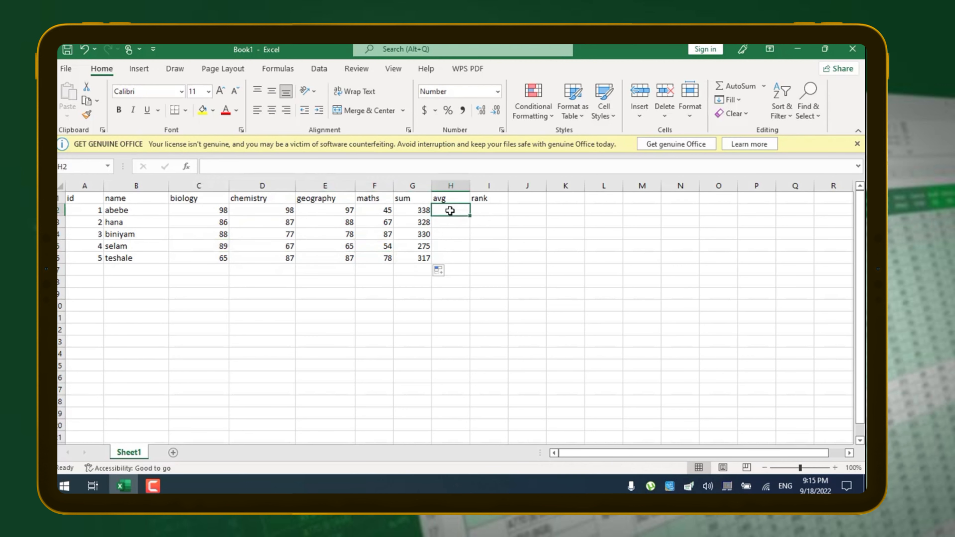
{"action": "left_click", "coordinate": [187, 165]}
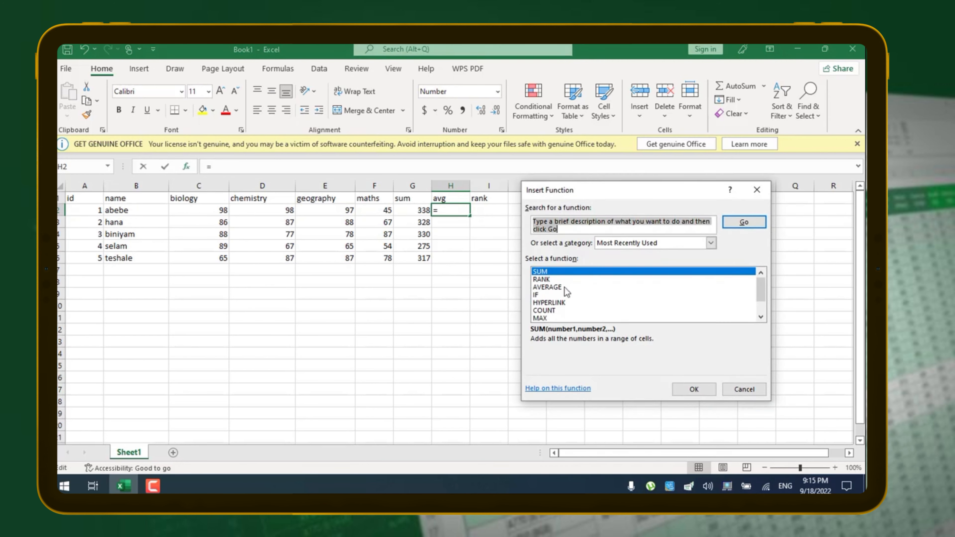
{"action": "left_click", "coordinate": [558, 288]}
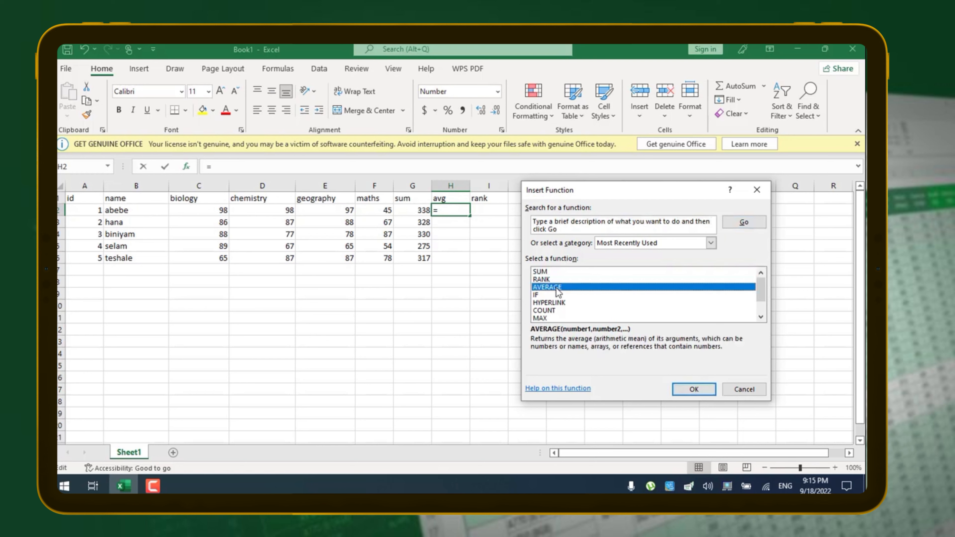
{"action": "left_click", "coordinate": [692, 389]}
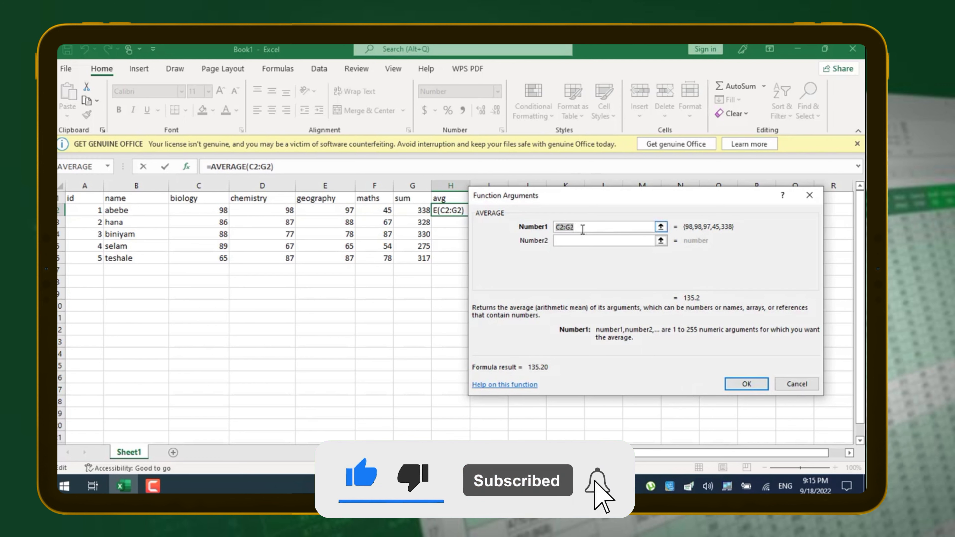
{"action": "left_click_drag", "start_coordinate": [199, 211], "coordinate": [376, 212]}
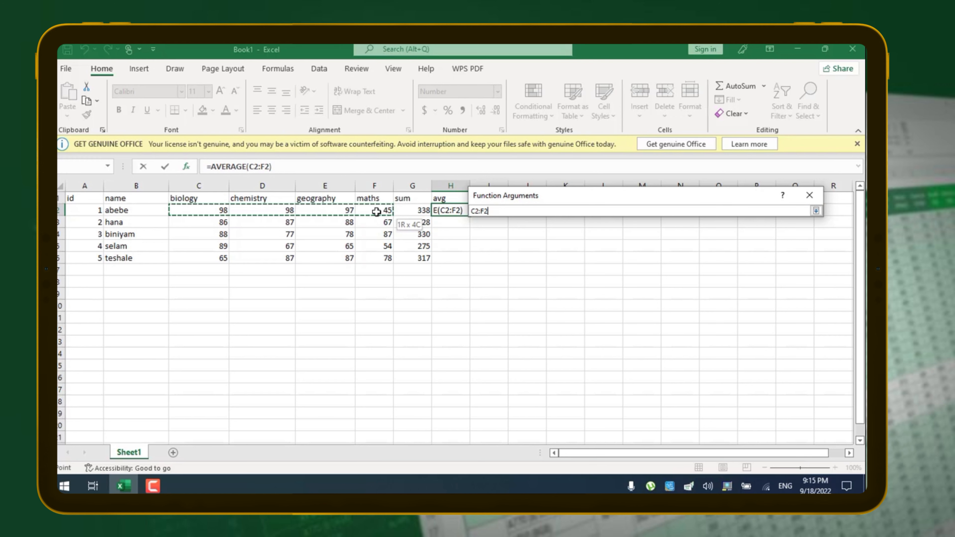
{"action": "left_click_drag", "start_coordinate": [376, 211], "coordinate": [376, 211]}
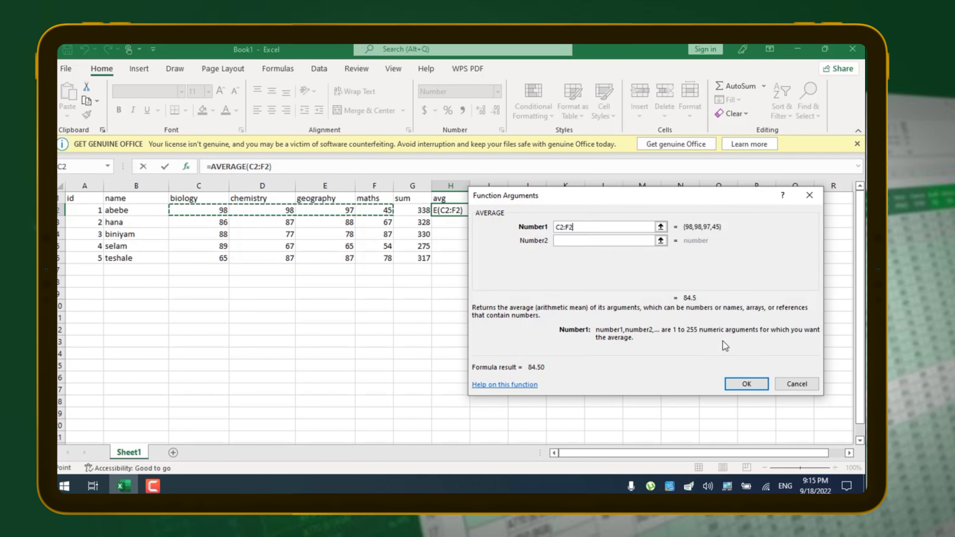
{"action": "left_click", "coordinate": [748, 383]}
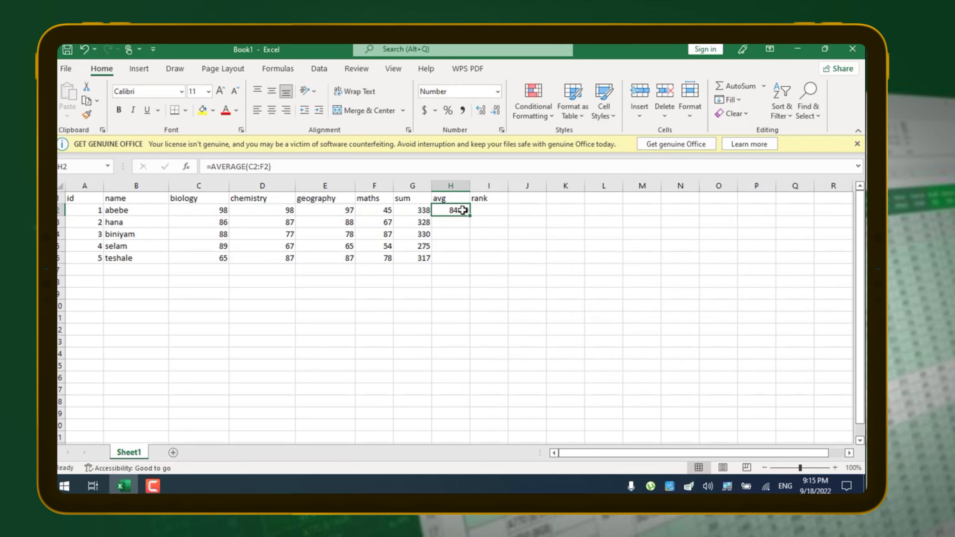
Compare the first student's sum and average formulas, and fill the average formula from H2 down to H6
{"action": "left_click", "coordinate": [416, 210]}
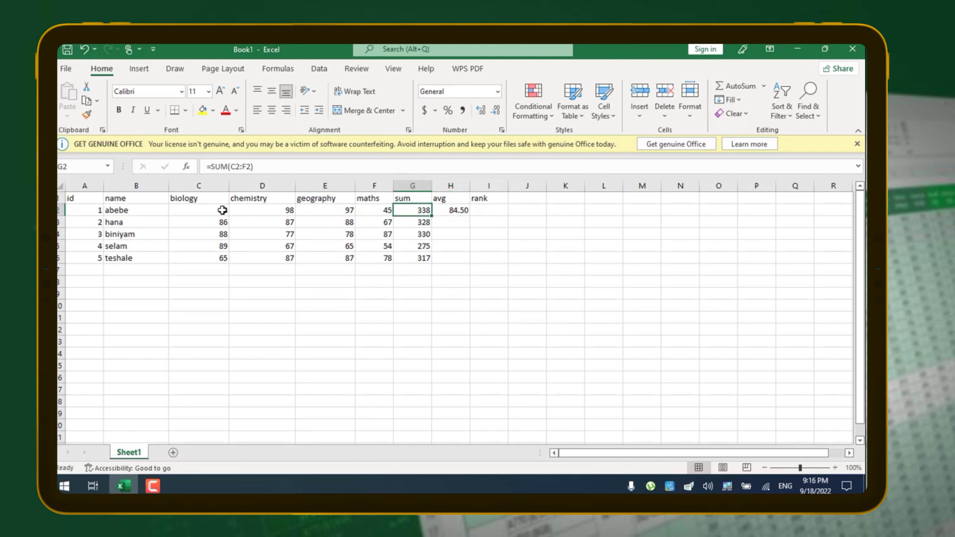
{"action": "left_click", "coordinate": [458, 210]}
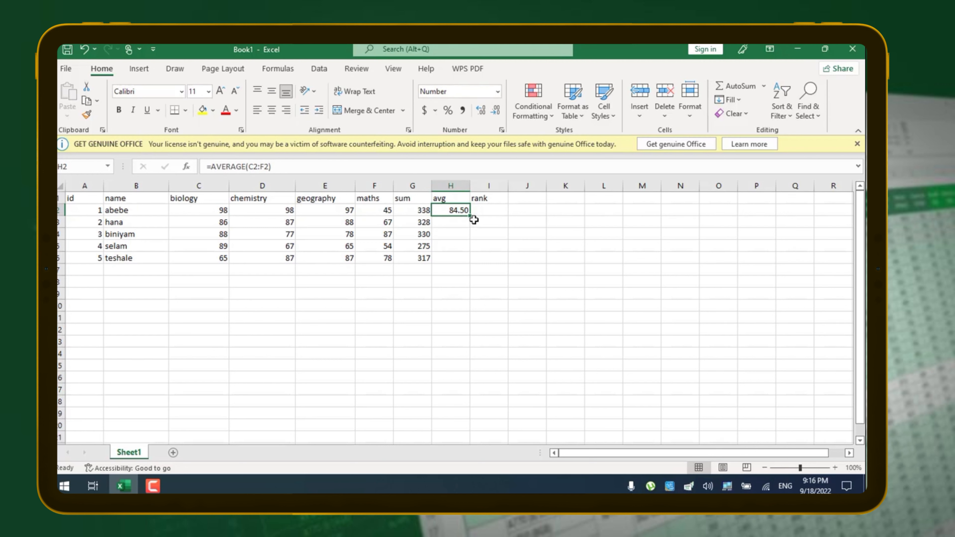
{"action": "left_click_drag", "start_coordinate": [471, 215], "coordinate": [460, 262]}
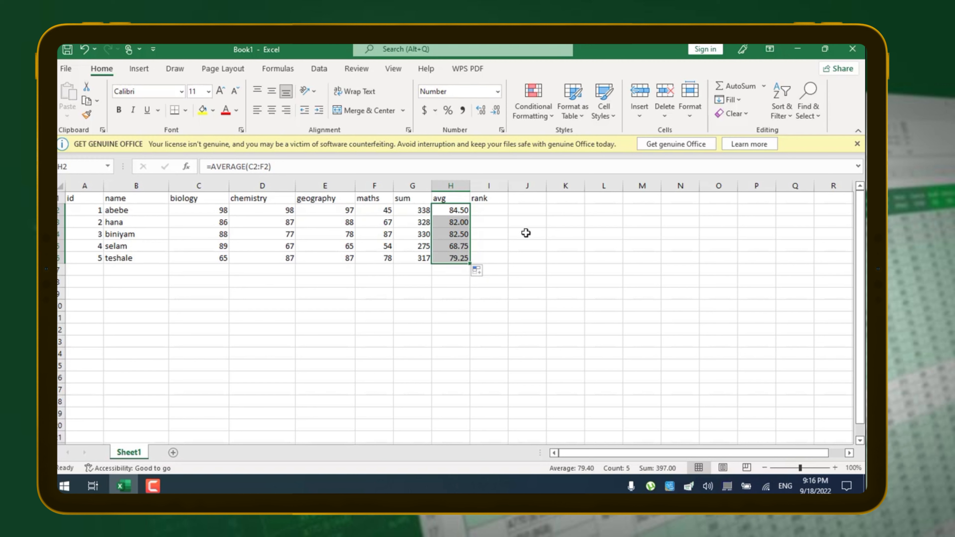
Examine the completed student rows and their averages alongside the empty rank column
{"action": "left_click", "coordinate": [493, 238]}
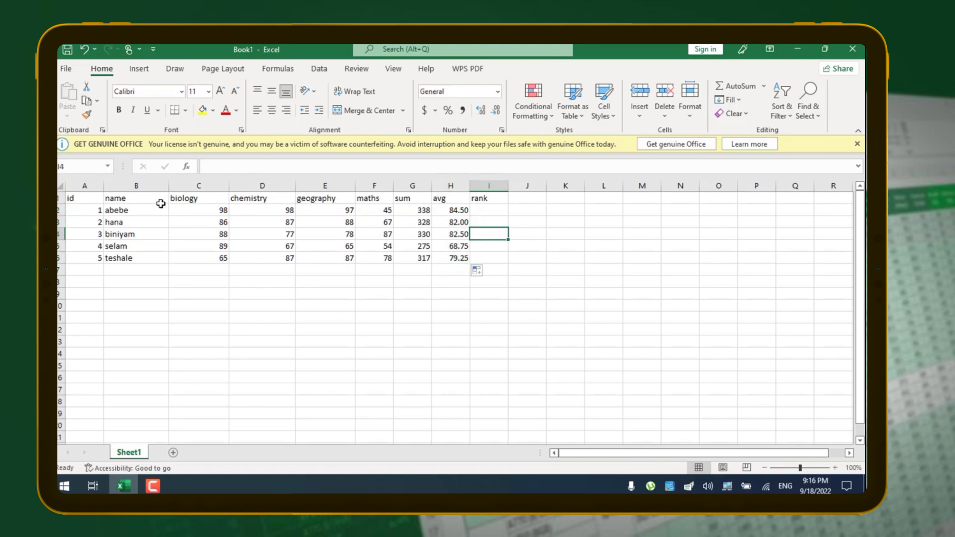
{"action": "left_click_drag", "start_coordinate": [90, 209], "coordinate": [419, 259]}
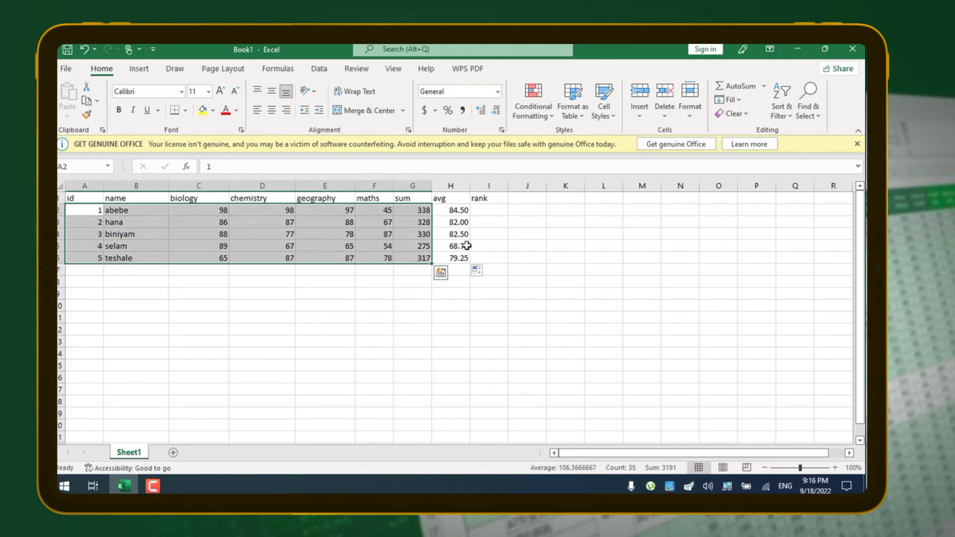
{"action": "left_click", "coordinate": [485, 210]}
{"action": "left_click", "coordinate": [465, 210]}
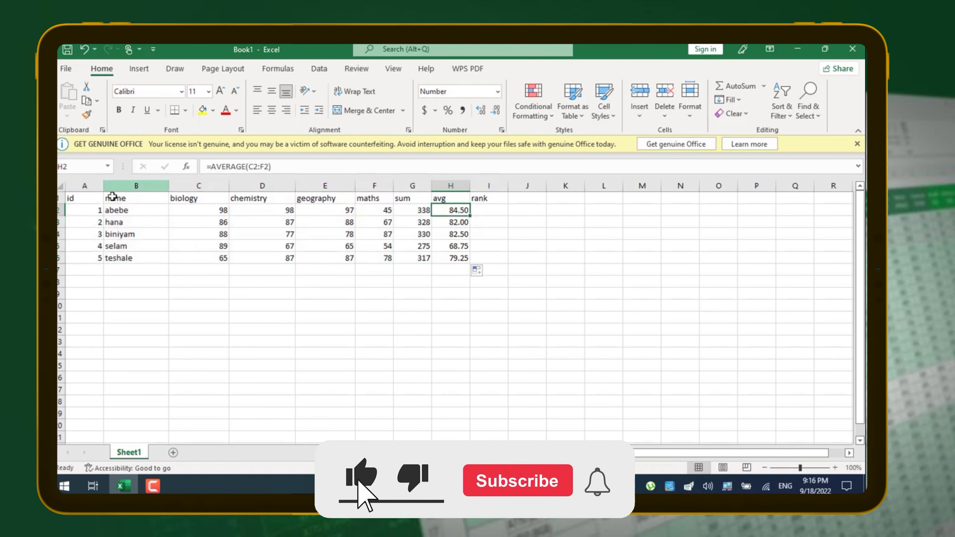
{"action": "left_click", "coordinate": [489, 212]}
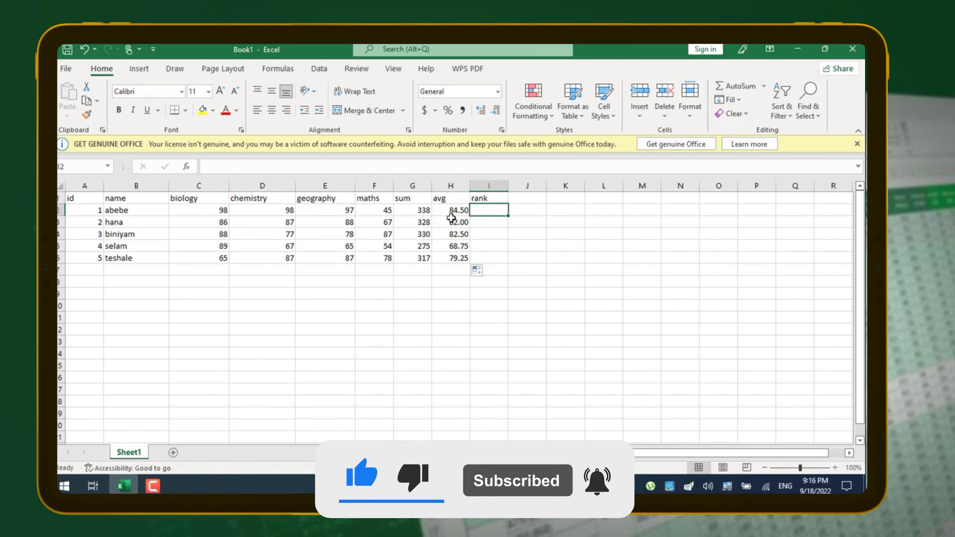
{"action": "left_click", "coordinate": [466, 223]}
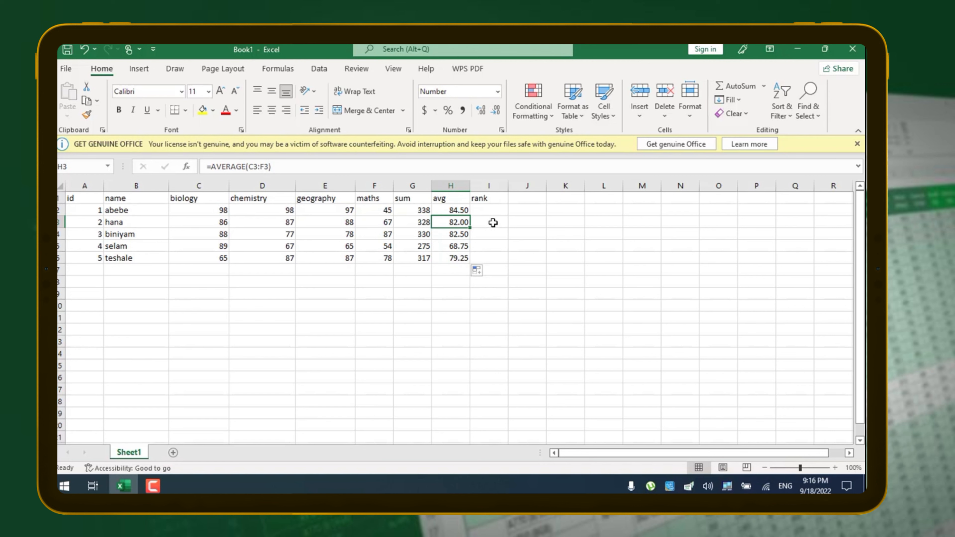
{"action": "left_click", "coordinate": [493, 222]}
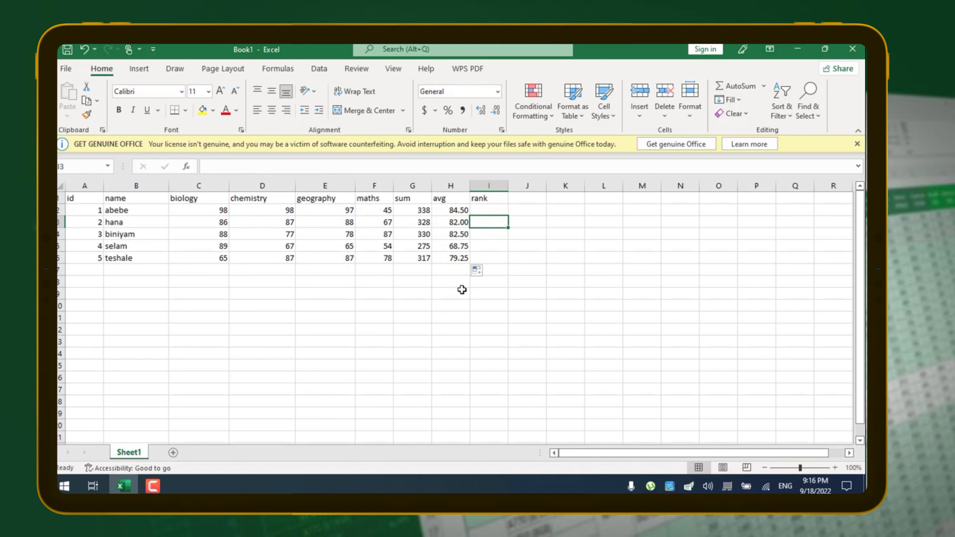
{"action": "left_click_drag", "start_coordinate": [252, 291], "coordinate": [284, 211]}
{"action": "scroll", "coordinate": [352, 251], "scroll_direction": "up", "scroll_amount": 1}
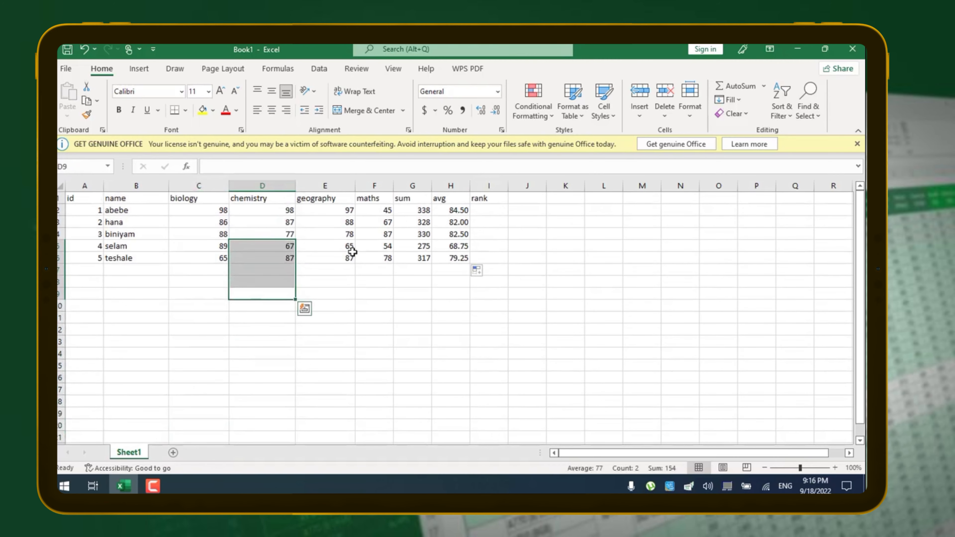
{"action": "left_click", "coordinate": [489, 211]}
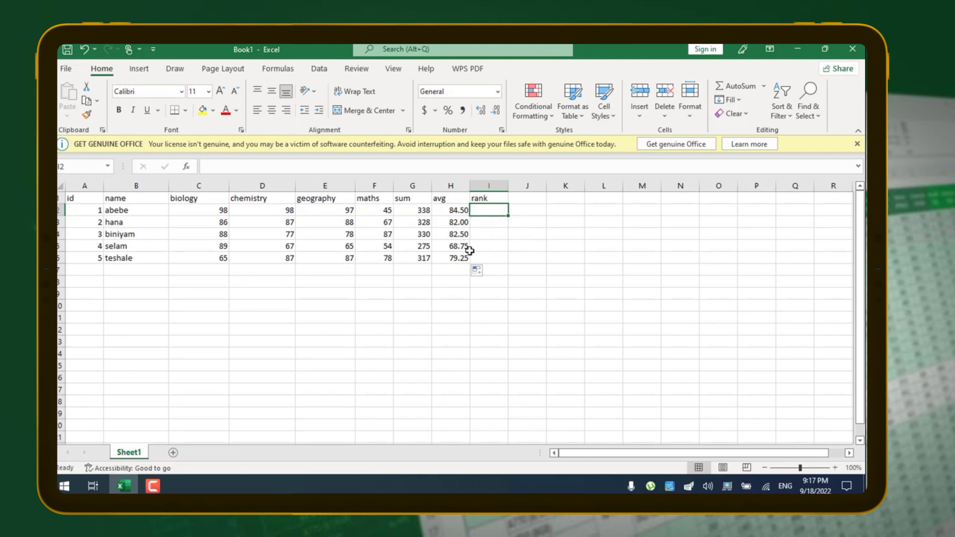
{"action": "left_click", "coordinate": [454, 246]}
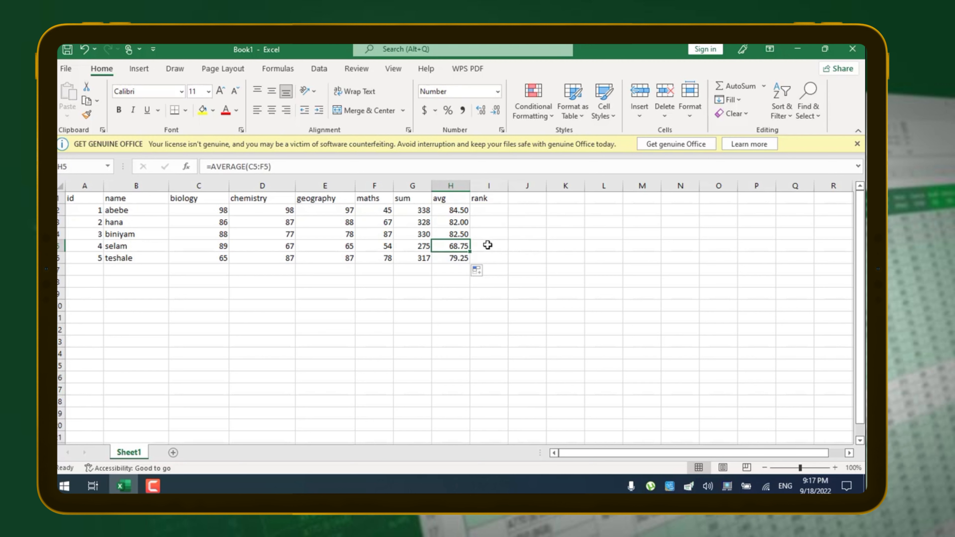
Search the function list for "rank" and insert the RANK function into the first student's rank cell I2
{"action": "left_click", "coordinate": [483, 207]}
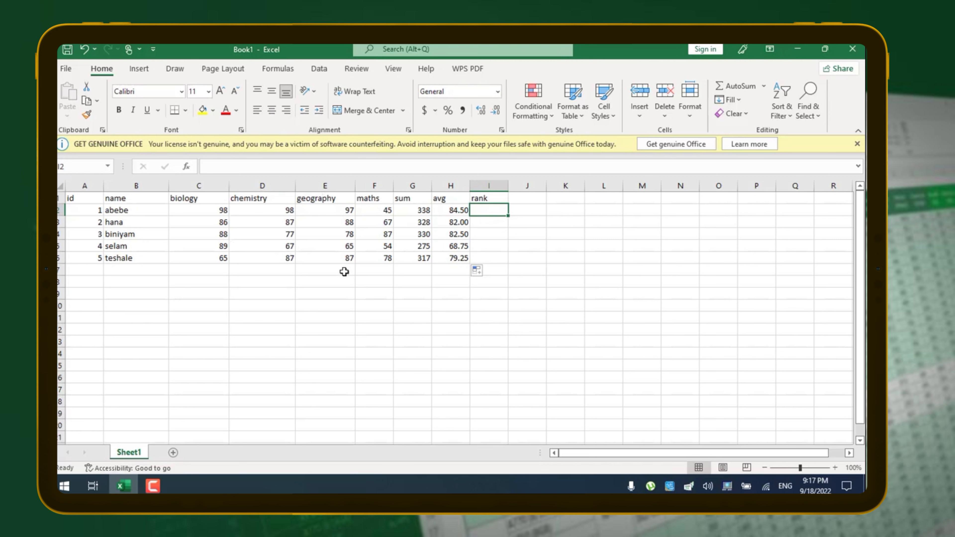
{"action": "left_click", "coordinate": [186, 168]}
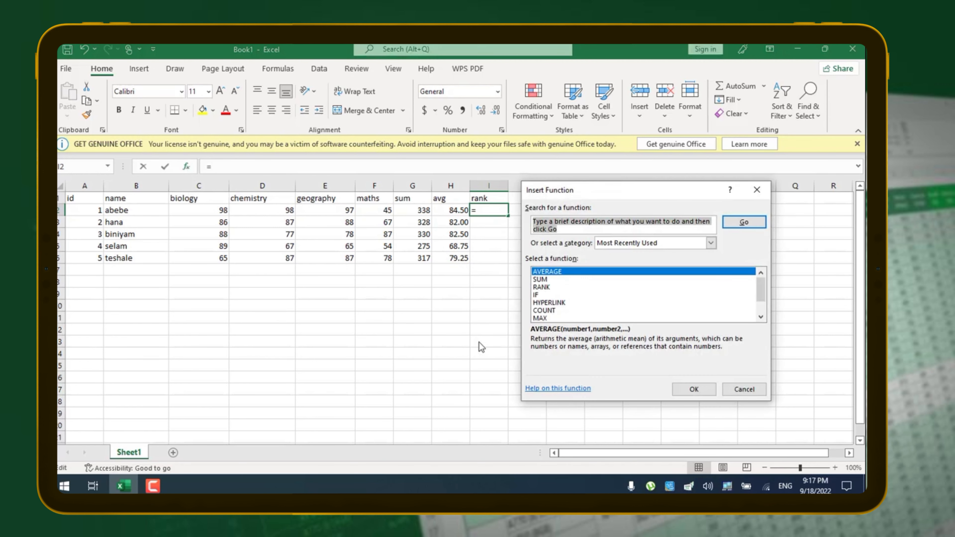
{"action": "left_click", "coordinate": [548, 287]}
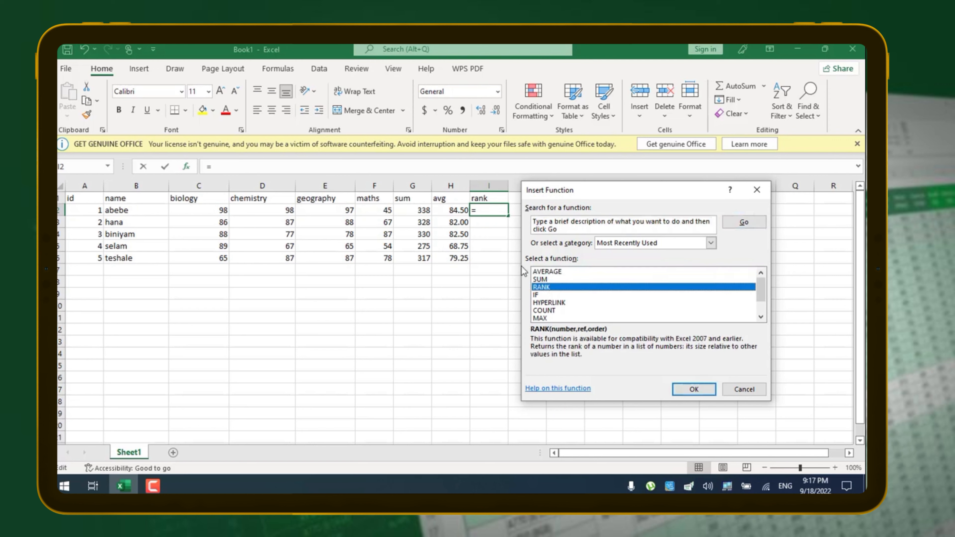
{"action": "left_click", "coordinate": [573, 231]}
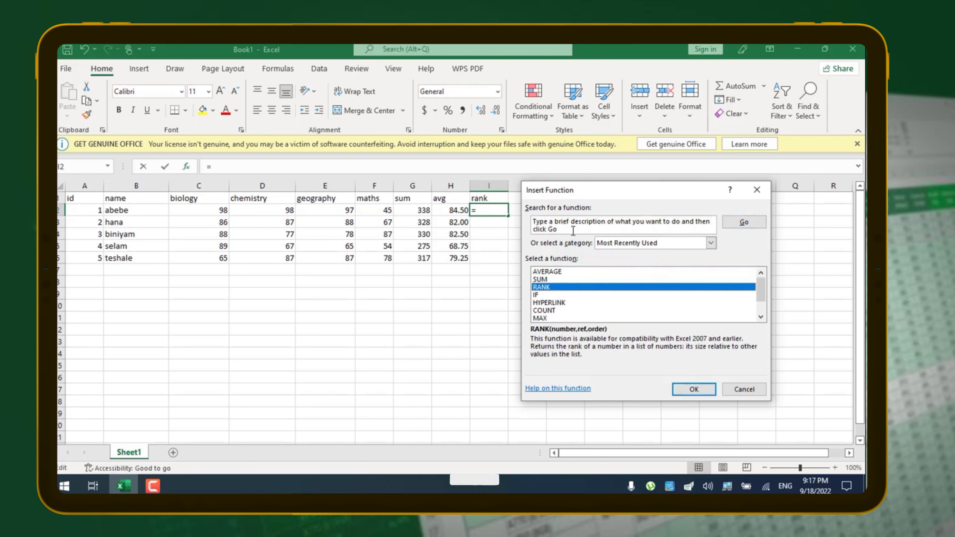
{"action": "key", "text": "ctrl+a"}
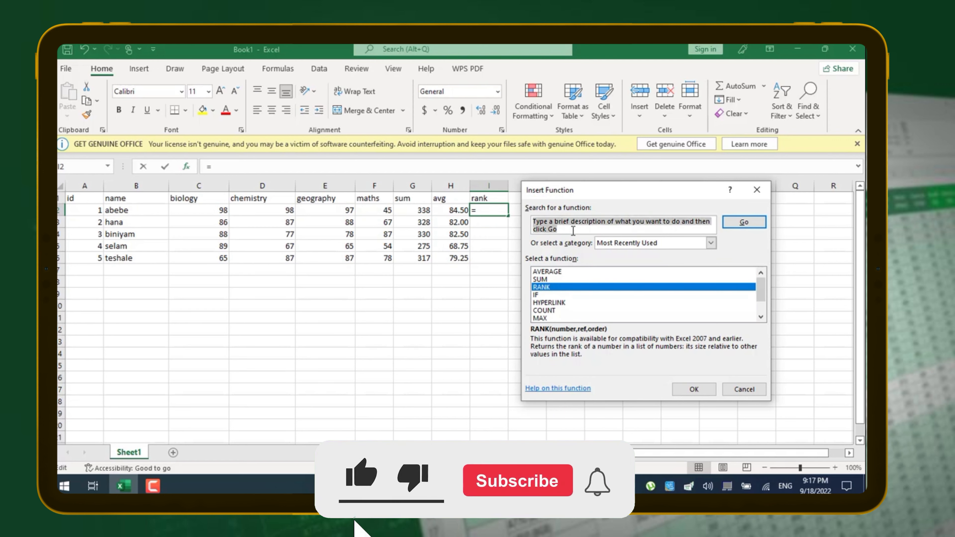
{"action": "type", "text": "rank"}
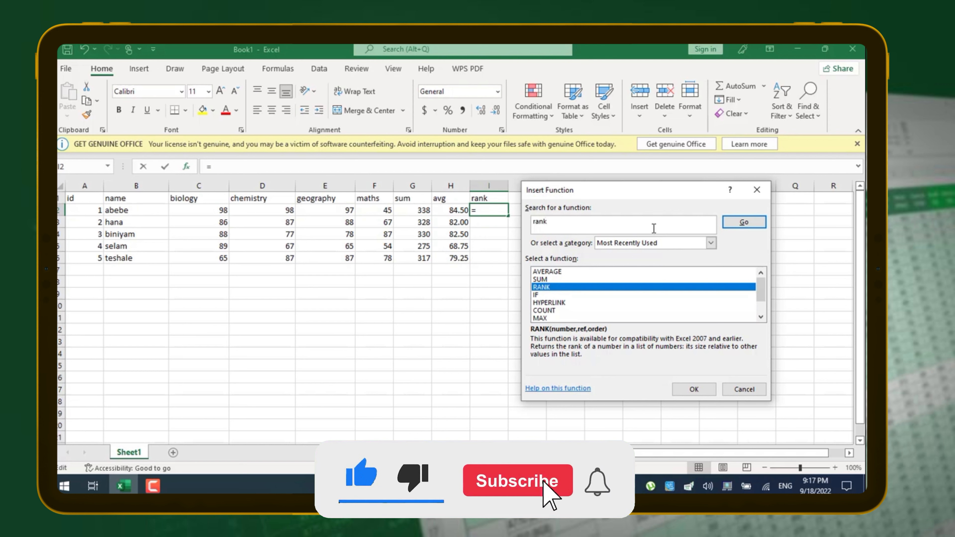
{"action": "left_click", "coordinate": [753, 225]}
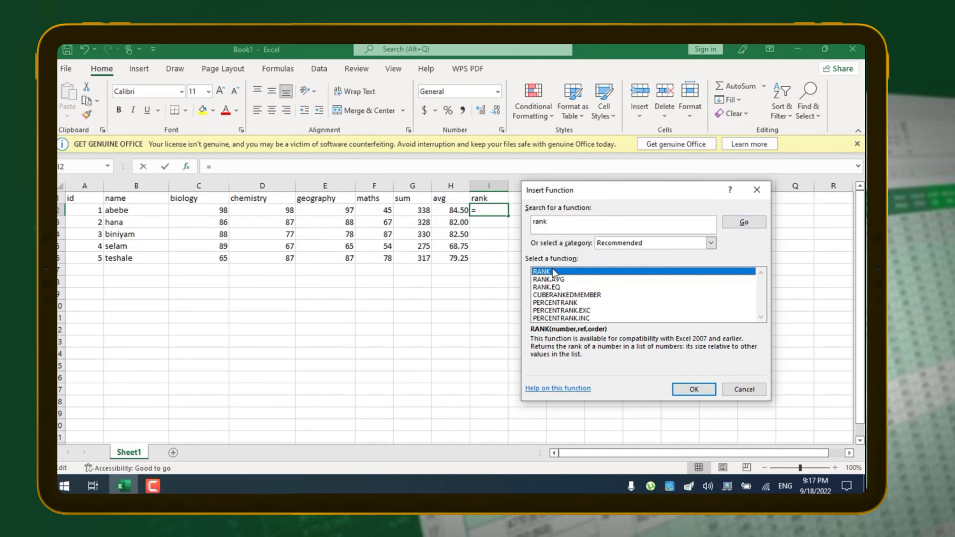
{"action": "left_click", "coordinate": [680, 393]}
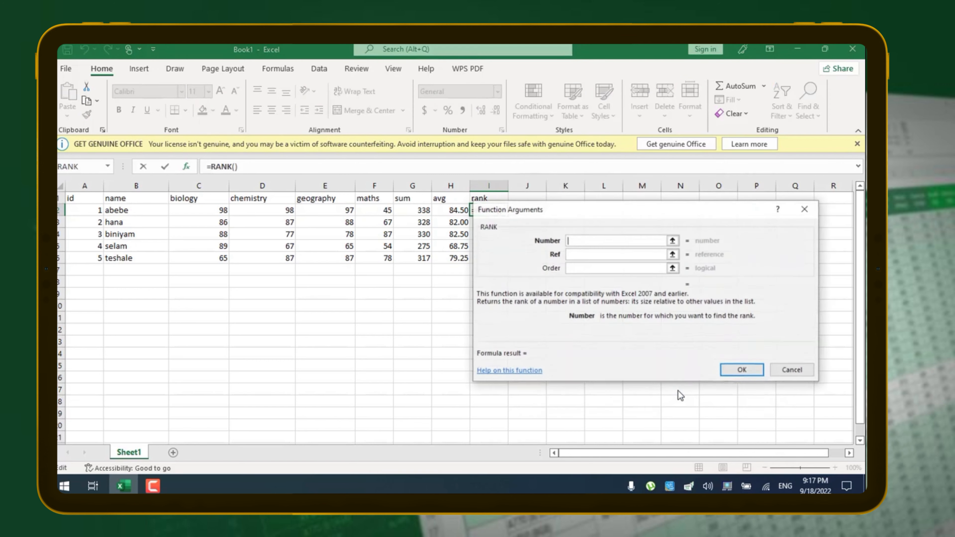
Set the RANK function's number argument to the first student's average in H2, keeping the averages uncovered by the dialog
{"action": "left_click_drag", "start_coordinate": [609, 214], "coordinate": [554, 288]}
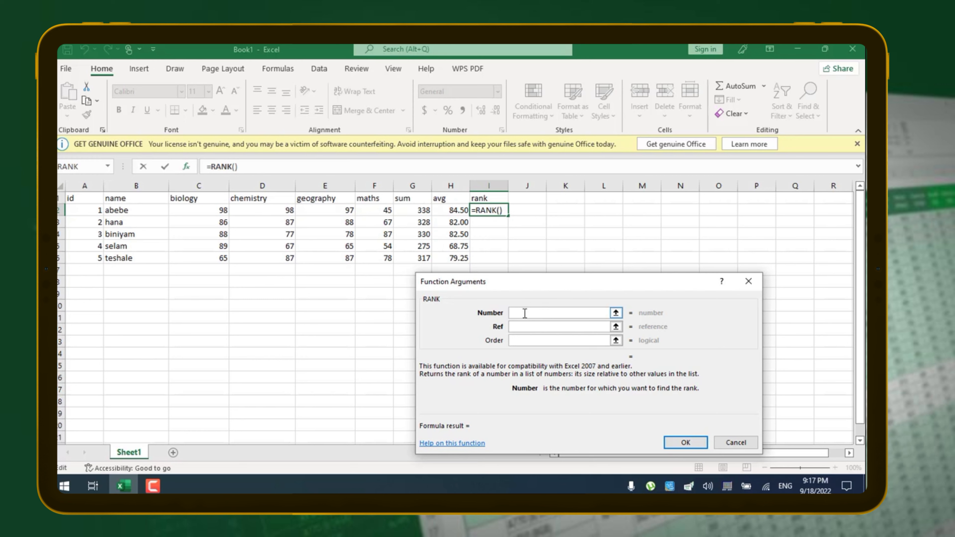
{"action": "left_click", "coordinate": [454, 211]}
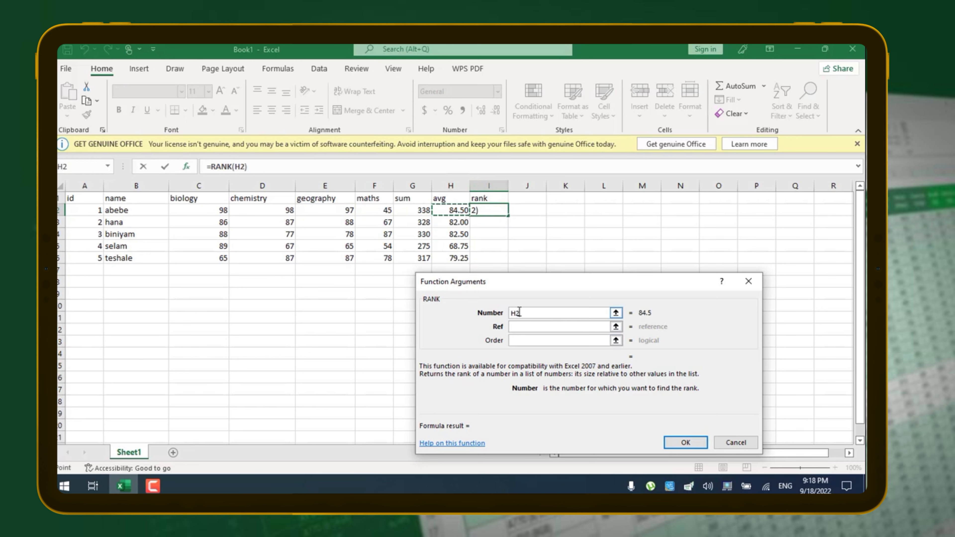
{"action": "left_click_drag", "start_coordinate": [531, 314], "coordinate": [497, 312]}
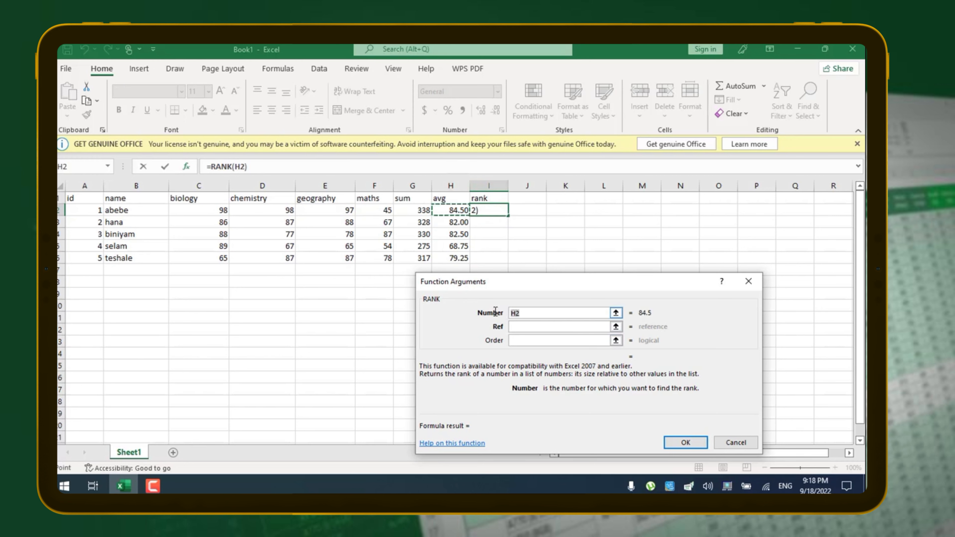
{"action": "left_click", "coordinate": [455, 211]}
Set the RANK function's reference argument to the students' averages in H2:H6
{"action": "left_click", "coordinate": [531, 327]}
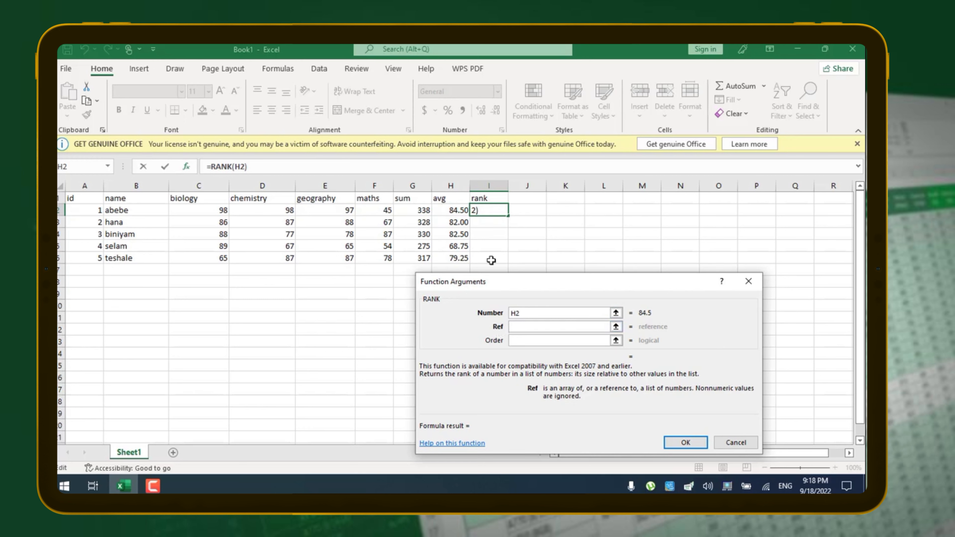
{"action": "left_click_drag", "start_coordinate": [459, 212], "coordinate": [458, 257]}
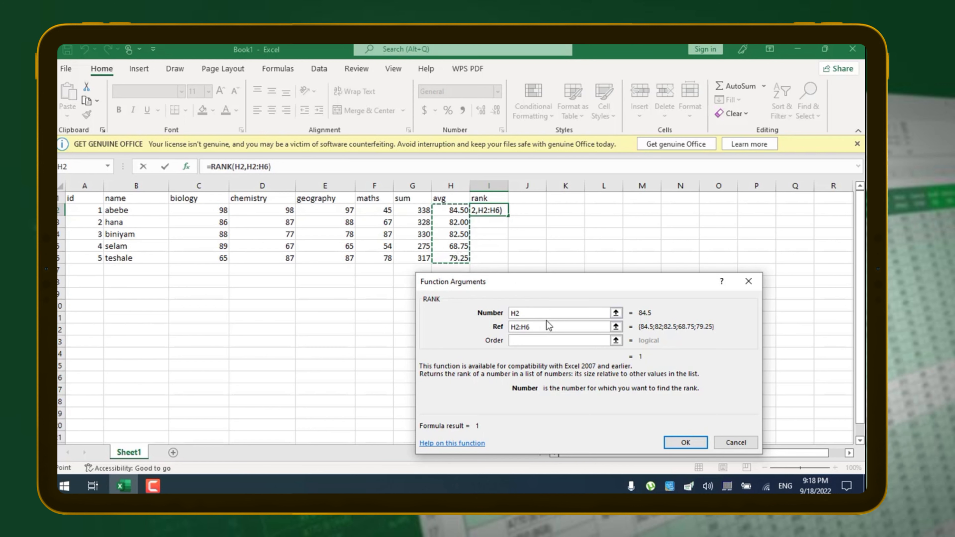
{"action": "key", "text": "Left"}
{"action": "key", "text": "Home"}
{"action": "key", "text": "Right"}
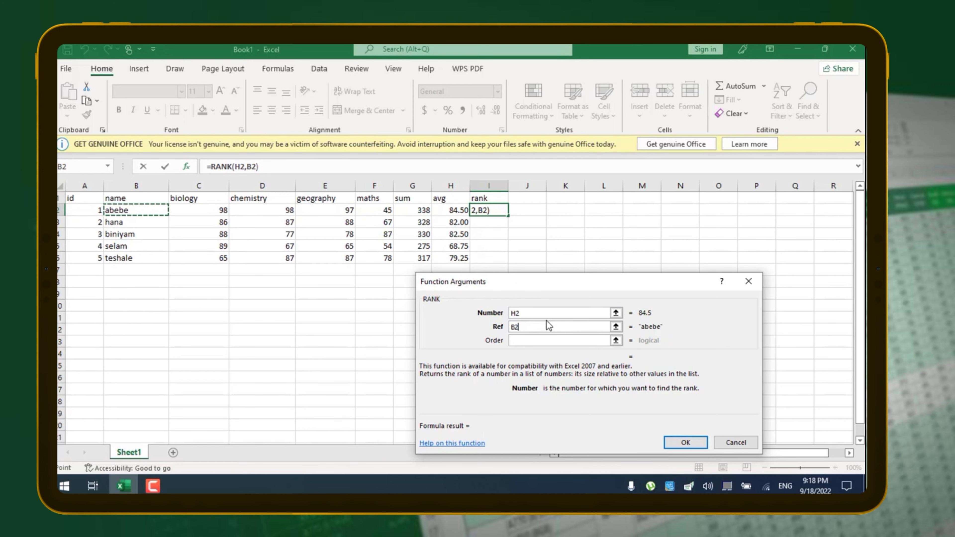
{"action": "left_click_drag", "start_coordinate": [451, 222], "coordinate": [458, 256]}
{"action": "left_click_drag", "start_coordinate": [454, 210], "coordinate": [458, 257]}
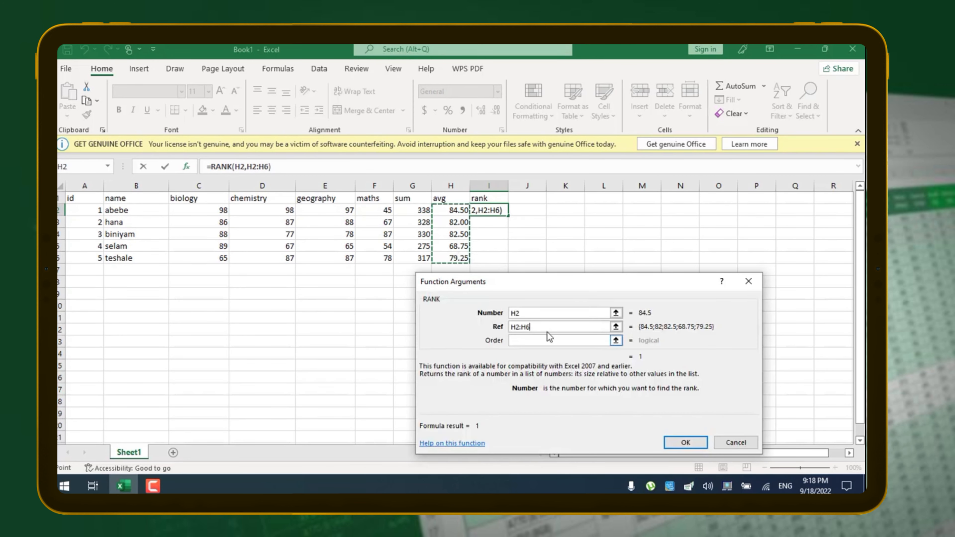
Make the RANK reference range absolute by changing it to $H$2:$H$6
{"action": "left_click", "coordinate": [513, 327]}
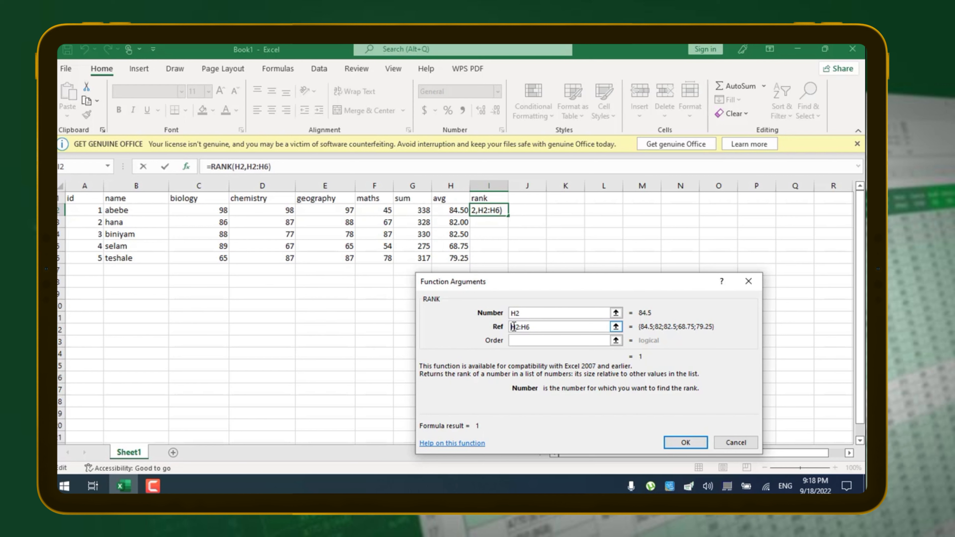
{"action": "left_click", "coordinate": [564, 340]}
{"action": "type", "text": "$"}
{"action": "key", "text": "Right"}
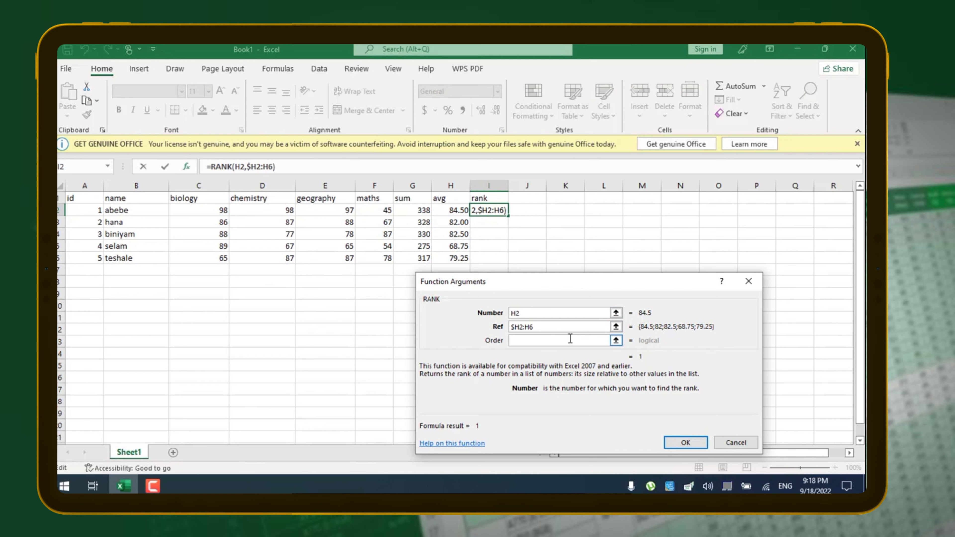
{"action": "type", "text": "$"}
{"action": "type", "text": "$H"}
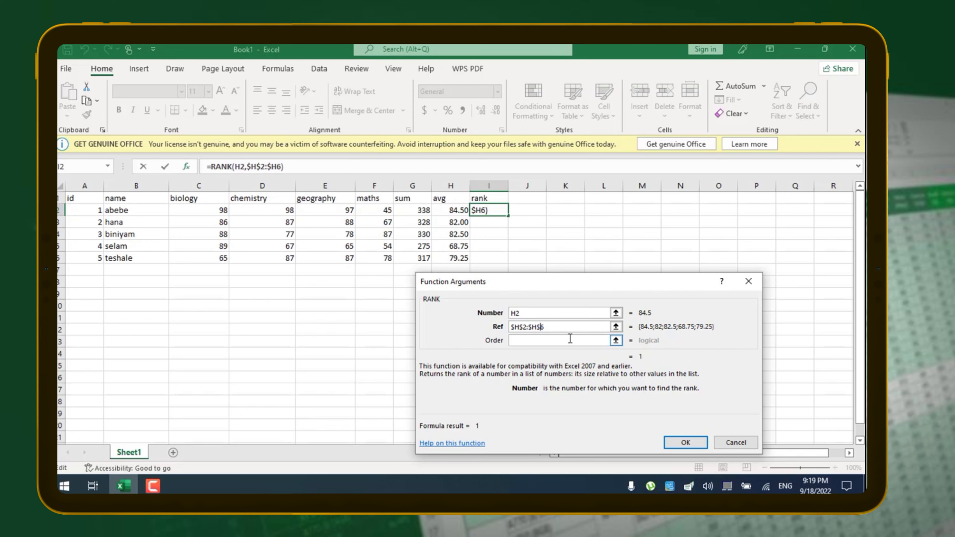
{"action": "type", "text": "$"}
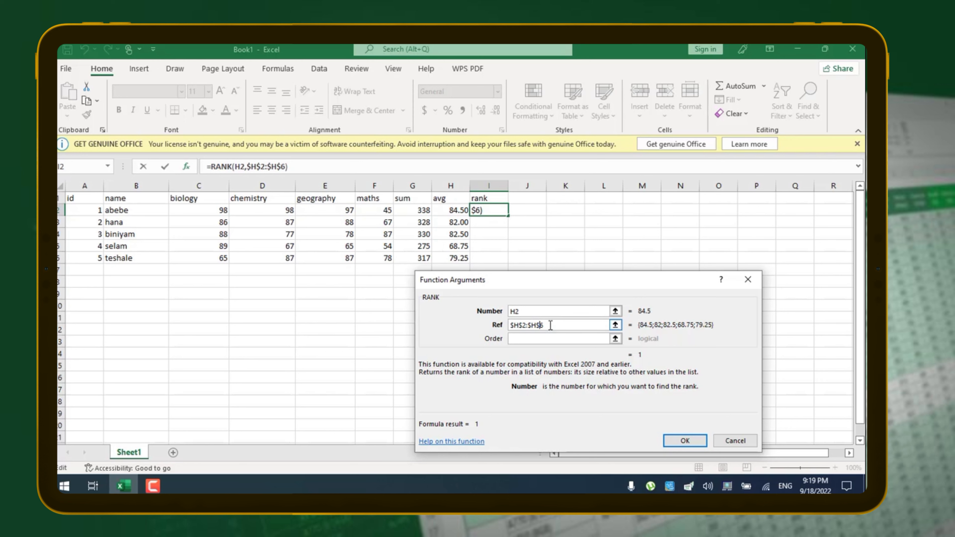
Complete the RANK function with its checked arguments and fill the rank formula from I2 down to I6
{"action": "left_click_drag", "start_coordinate": [548, 325], "coordinate": [511, 324]}
{"action": "left_click_drag", "start_coordinate": [525, 311], "coordinate": [493, 311]}
{"action": "left_click", "coordinate": [549, 325]}
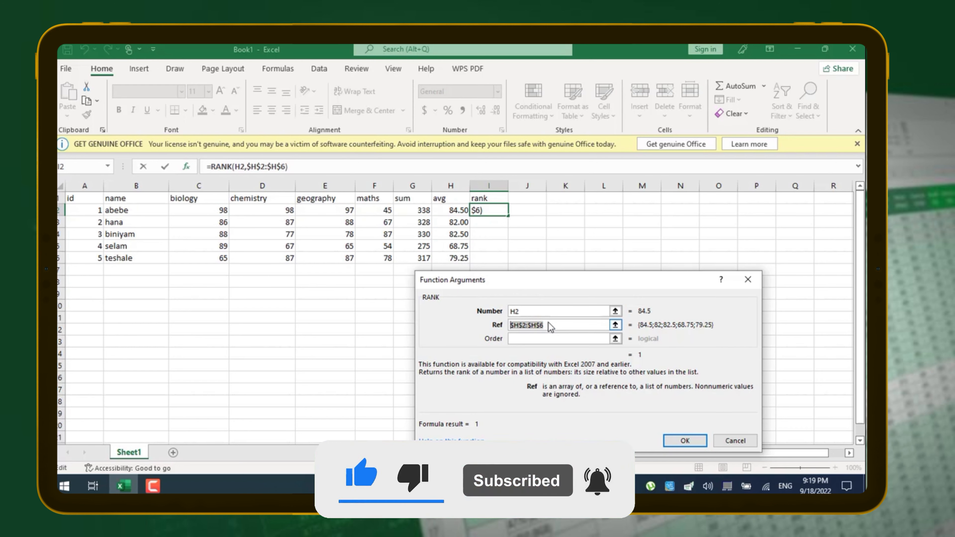
{"action": "left_click", "coordinate": [549, 326]}
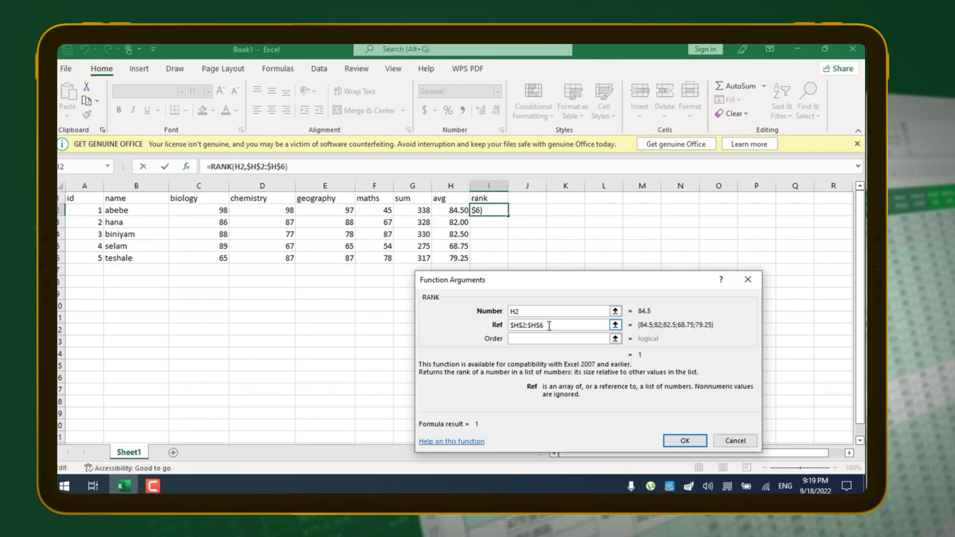
{"action": "left_click", "coordinate": [681, 441]}
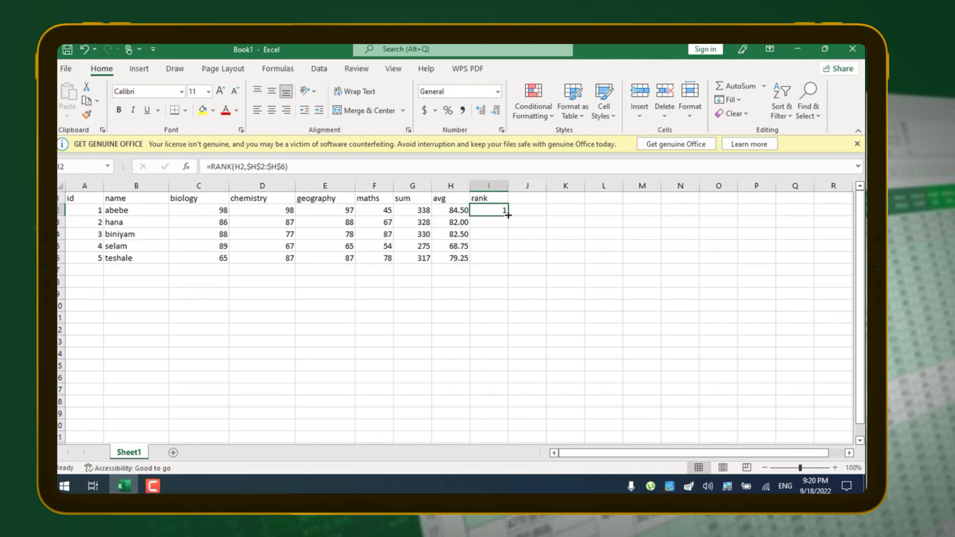
{"action": "left_click_drag", "start_coordinate": [508, 215], "coordinate": [504, 261]}
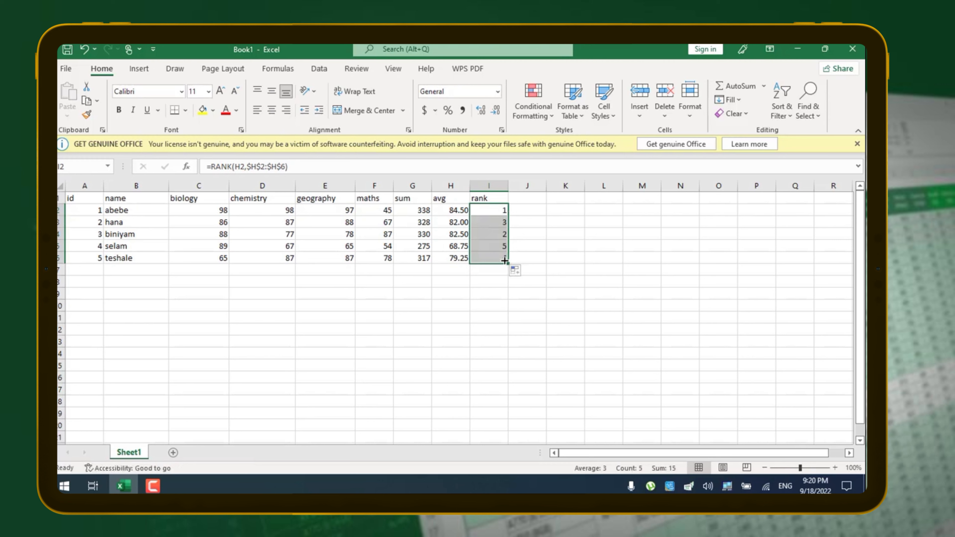
Examine the filled rank formulas in I2:I6 and the average cells that the second student's formula references
{"action": "left_click", "coordinate": [499, 234]}
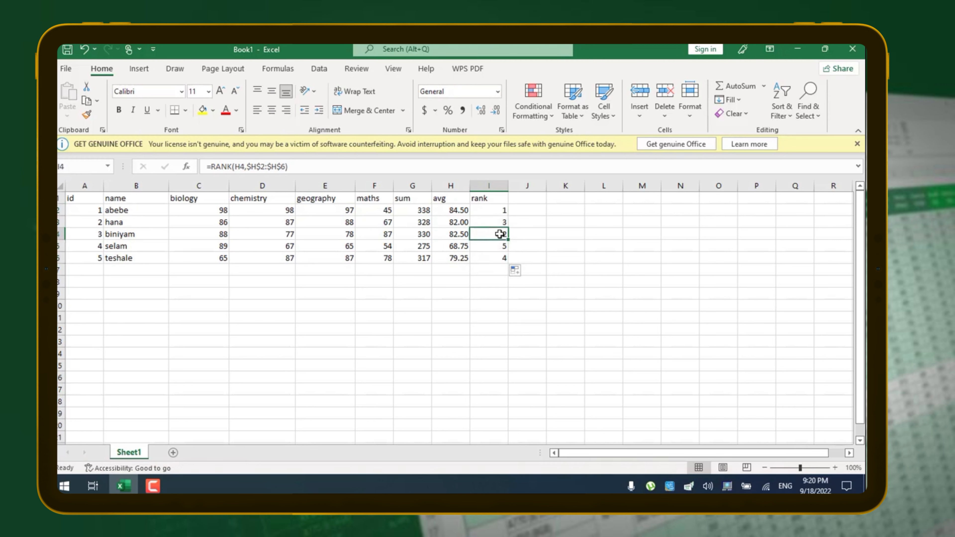
{"action": "left_click", "coordinate": [495, 222]}
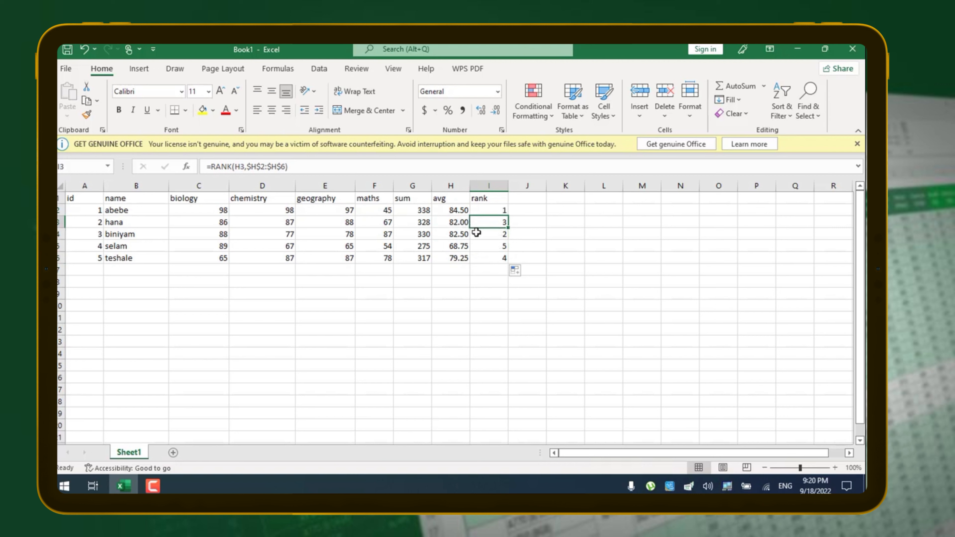
{"action": "left_click_drag", "start_coordinate": [497, 211], "coordinate": [499, 260]}
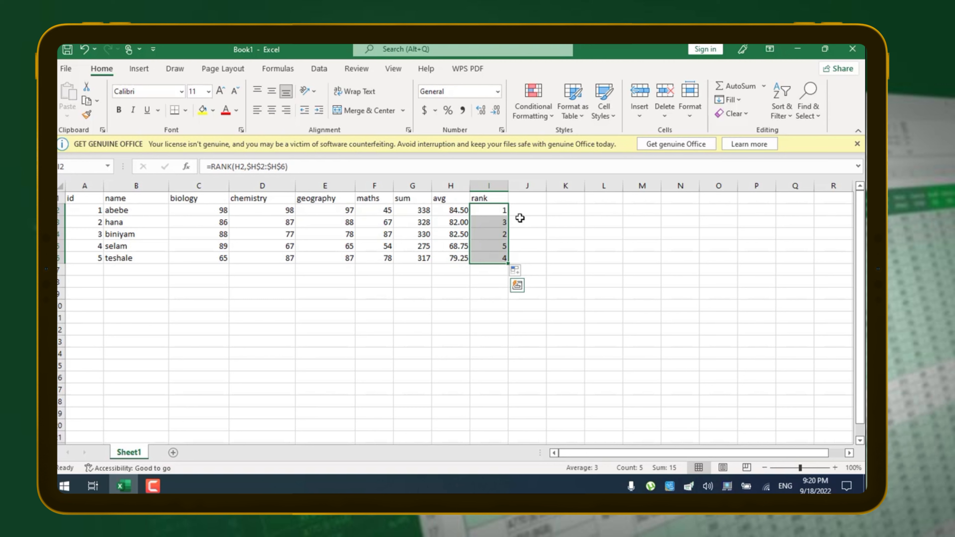
{"action": "left_click", "coordinate": [520, 218]}
{"action": "left_click", "coordinate": [492, 208]}
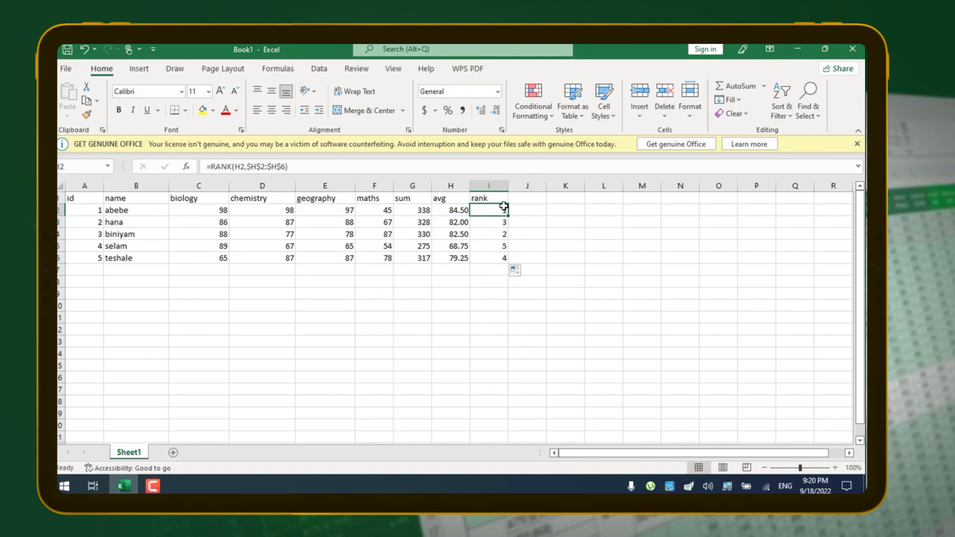
{"action": "left_click", "coordinate": [496, 223]}
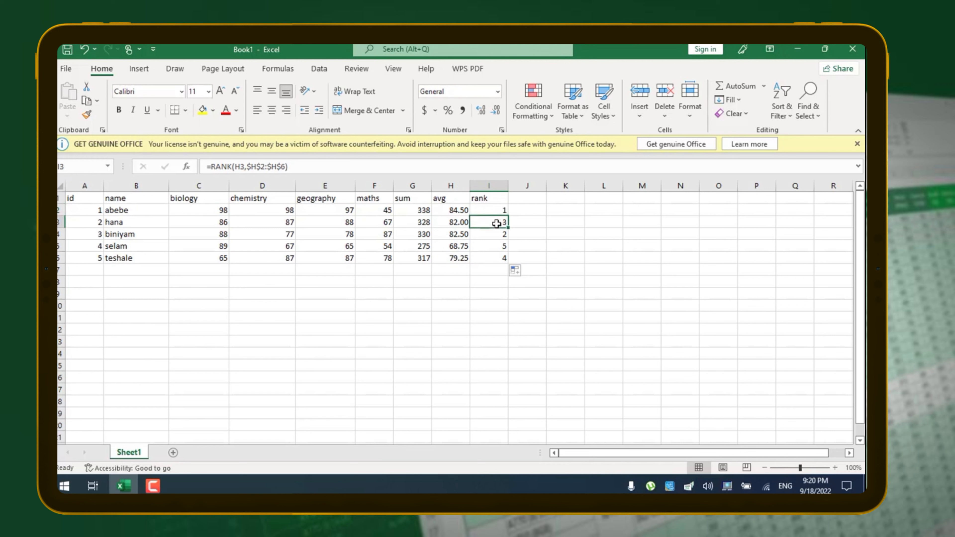
{"action": "left_click", "coordinate": [245, 166]}
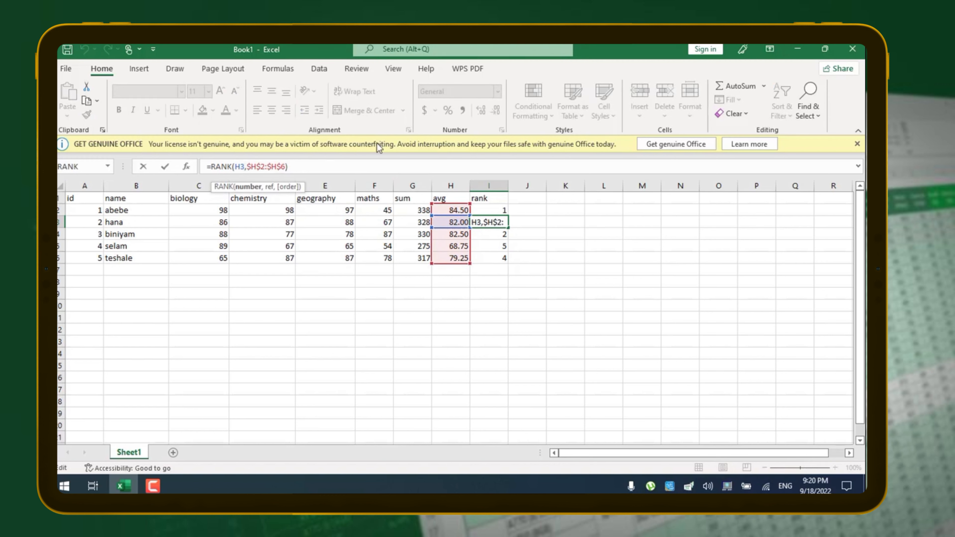
{"action": "key", "text": "Return"}
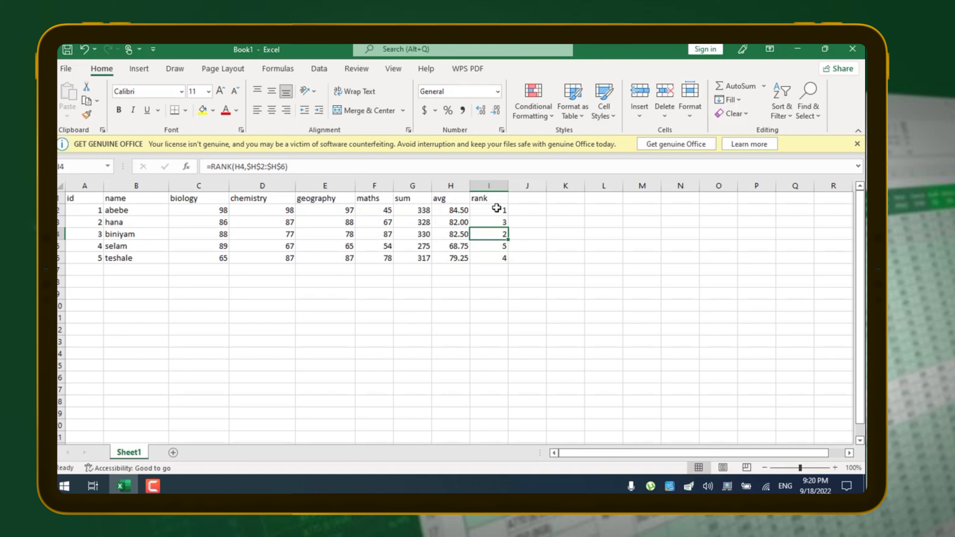
{"action": "left_click_drag", "start_coordinate": [496, 211], "coordinate": [497, 257]}
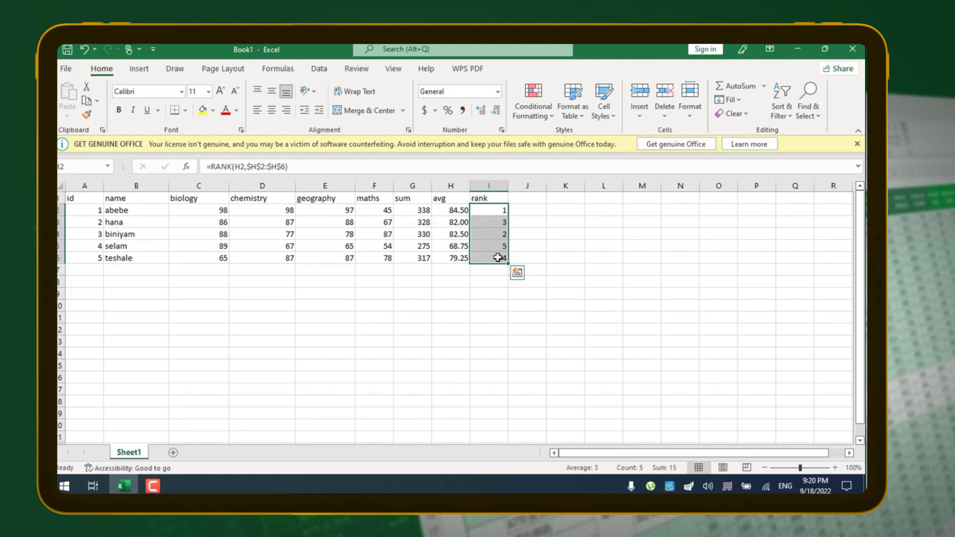
Clear the ranks in I2:I6 and insert the RANK function in cell I2
{"action": "key", "text": "Delete"}
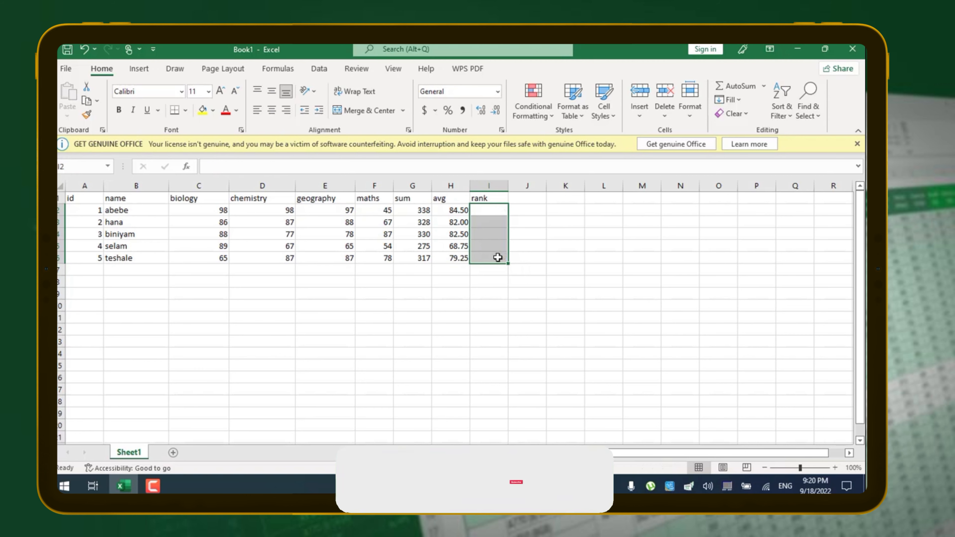
{"action": "left_click", "coordinate": [492, 214]}
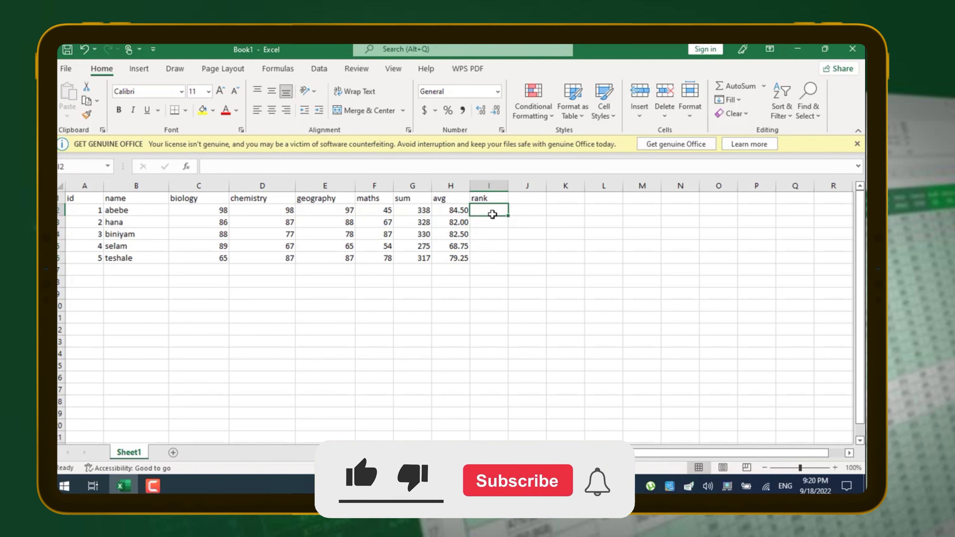
{"action": "left_click", "coordinate": [191, 170]}
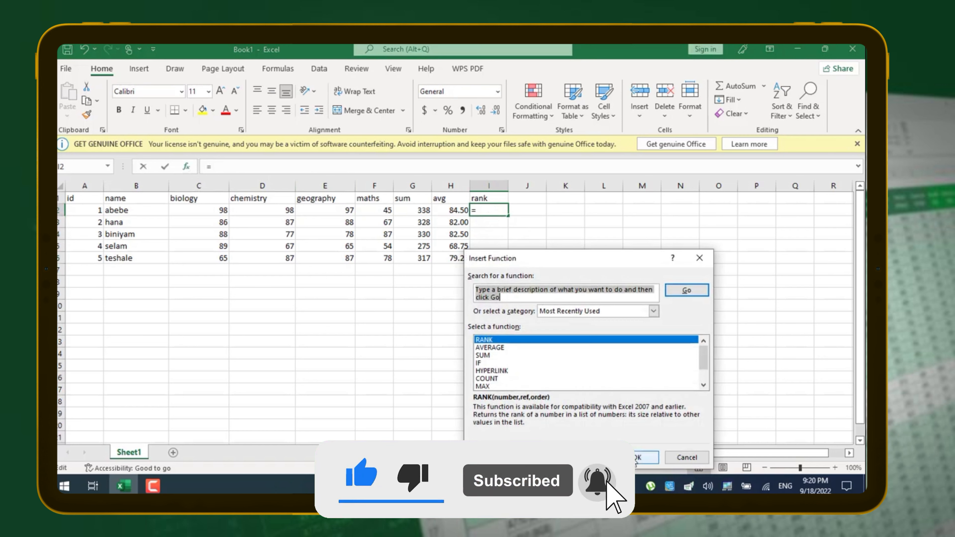
{"action": "left_click", "coordinate": [636, 459]}
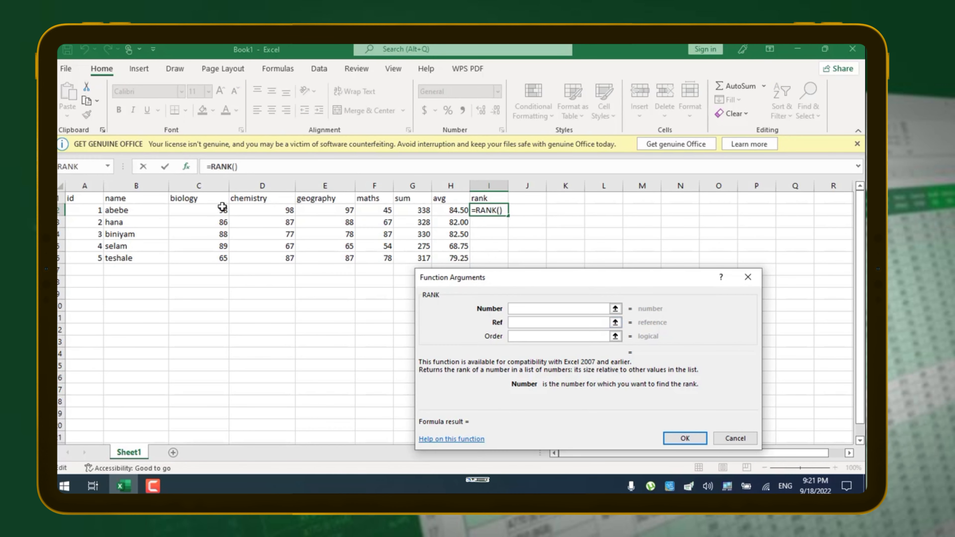
Set the RANK function's number argument to H2 and its reference argument to the averages in H2:H6
{"action": "left_click", "coordinate": [457, 210]}
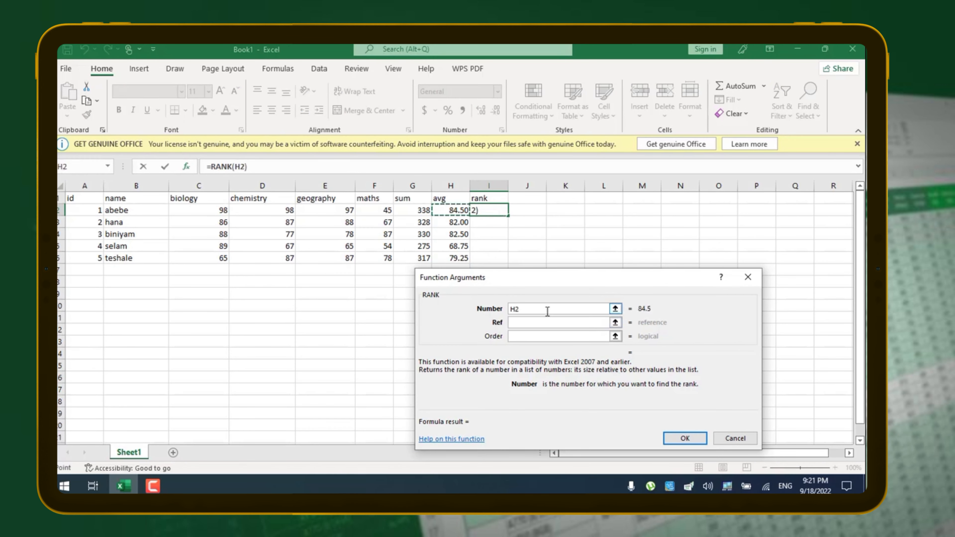
{"action": "left_click", "coordinate": [532, 320]}
{"action": "left_click_drag", "start_coordinate": [456, 213], "coordinate": [454, 260]}
{"action": "left_click", "coordinate": [526, 308]}
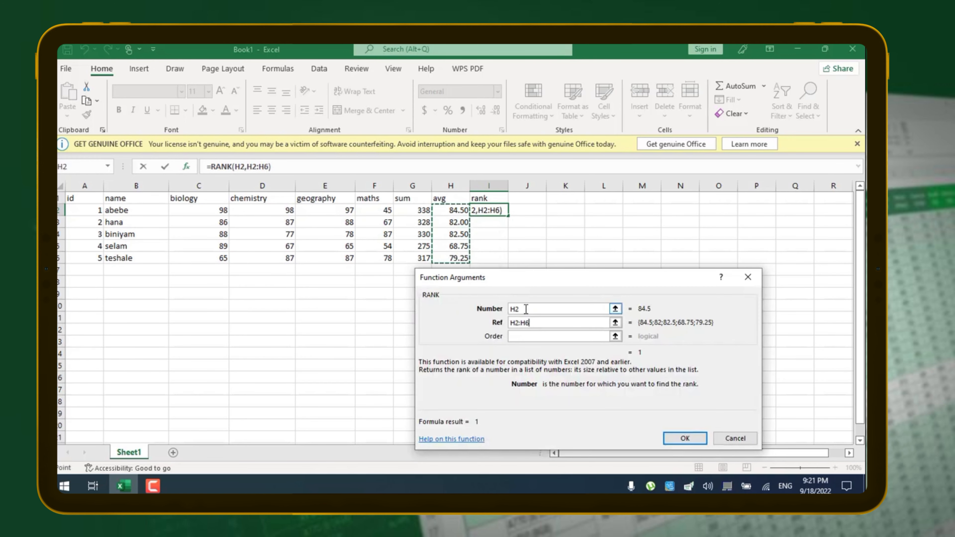
Make the RANK reference range absolute as $H$2:$H$6
{"action": "left_click", "coordinate": [516, 323]}
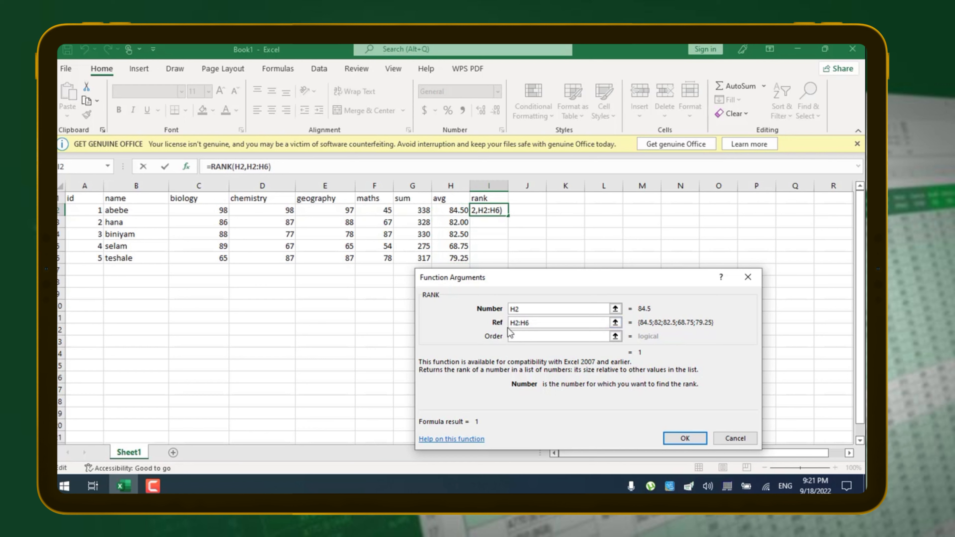
{"action": "type", "text": "$H@"}
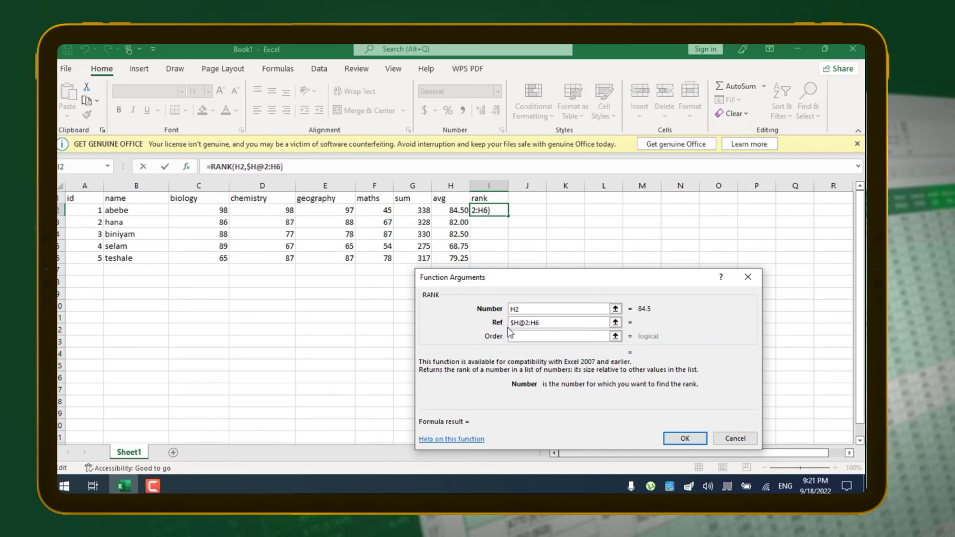
{"action": "key", "text": "BackSpace"}
{"action": "type", "text": "$H"}
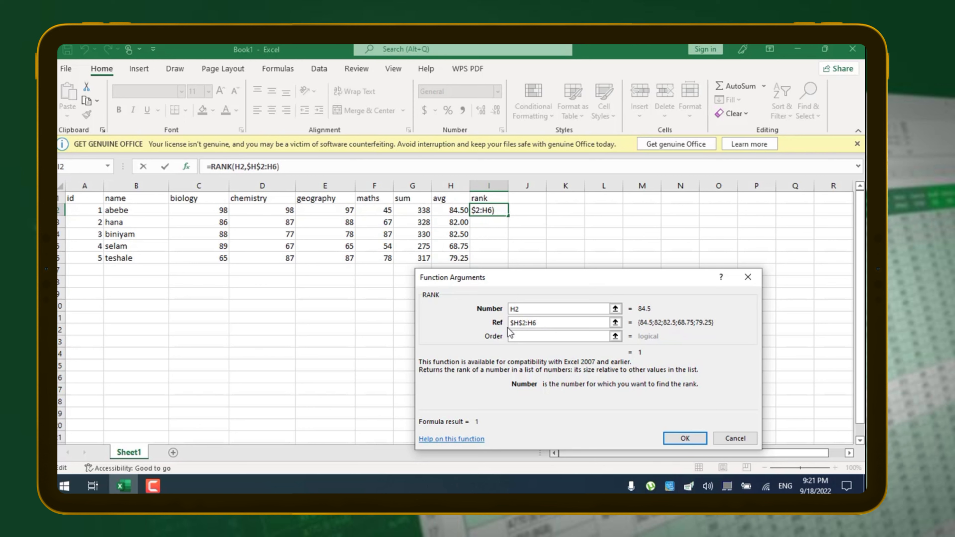
{"action": "type", "text": "$2:$H$"}
{"action": "left_click", "coordinate": [542, 341]}
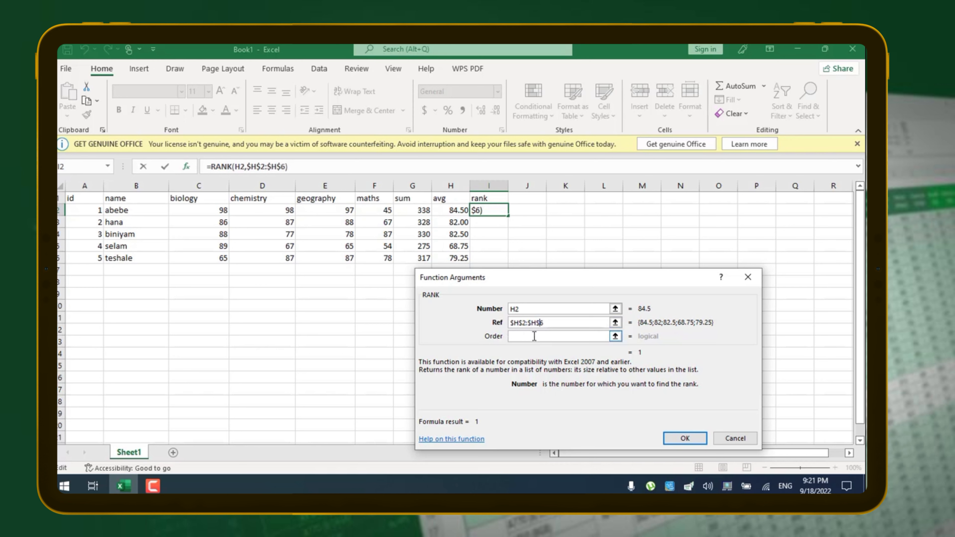
Set the RANK order argument to 1 for ascending ranking and complete the function in I2
{"action": "left_click", "coordinate": [534, 336]}
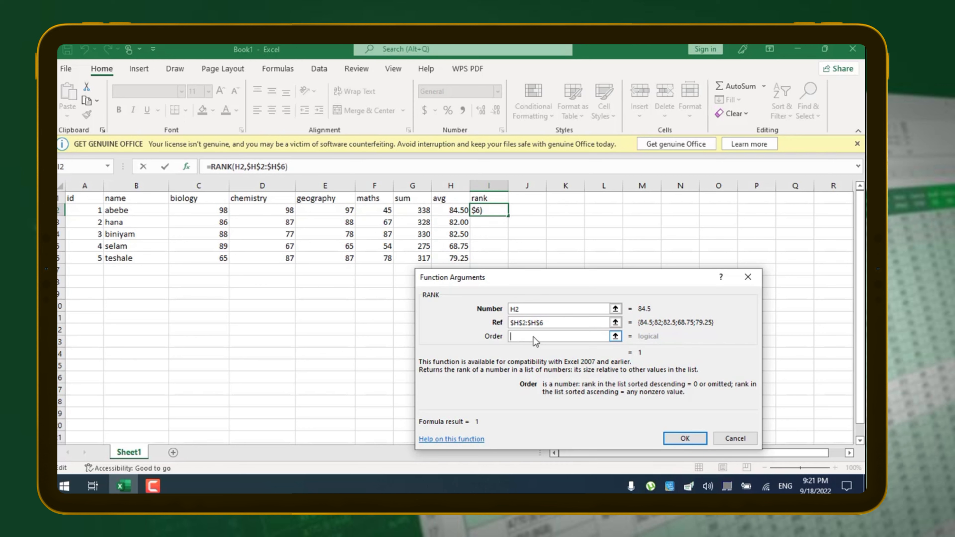
{"action": "type", "text": "1"}
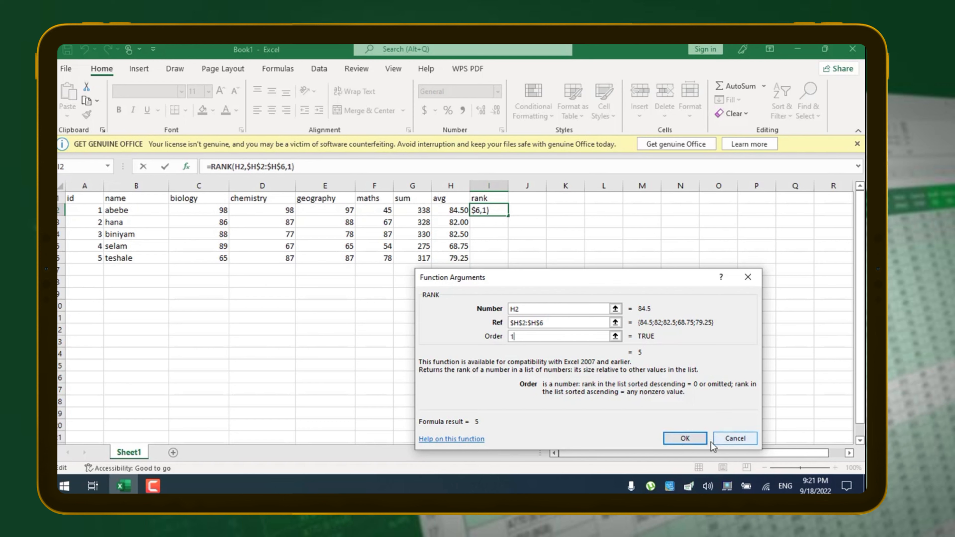
{"action": "left_click", "coordinate": [692, 440]}
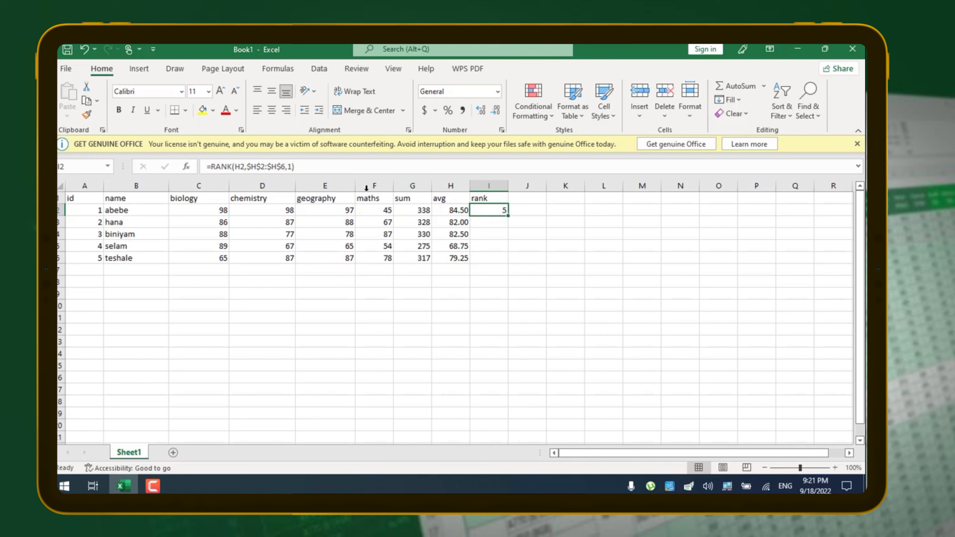
Change the order argument of the RANK formula in I2 to 0 for descending ranking
{"action": "left_click", "coordinate": [291, 162]}
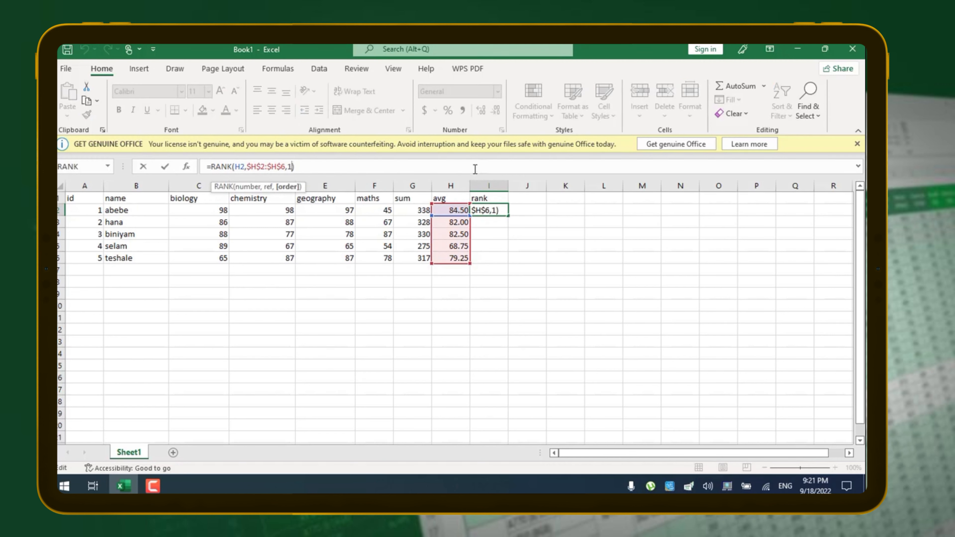
{"action": "key", "text": "BackSpace"}
{"action": "type", "text": "0"}
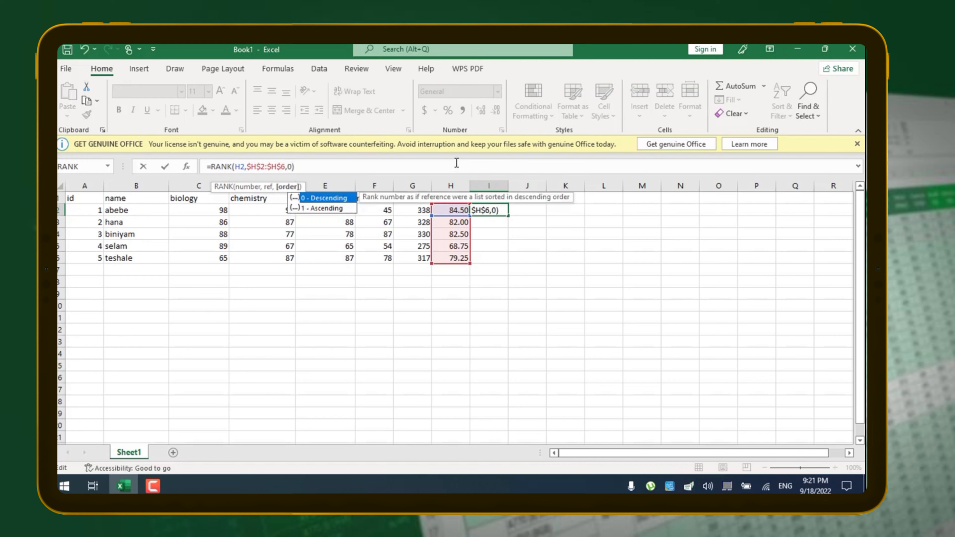
{"action": "key", "text": "Return"}
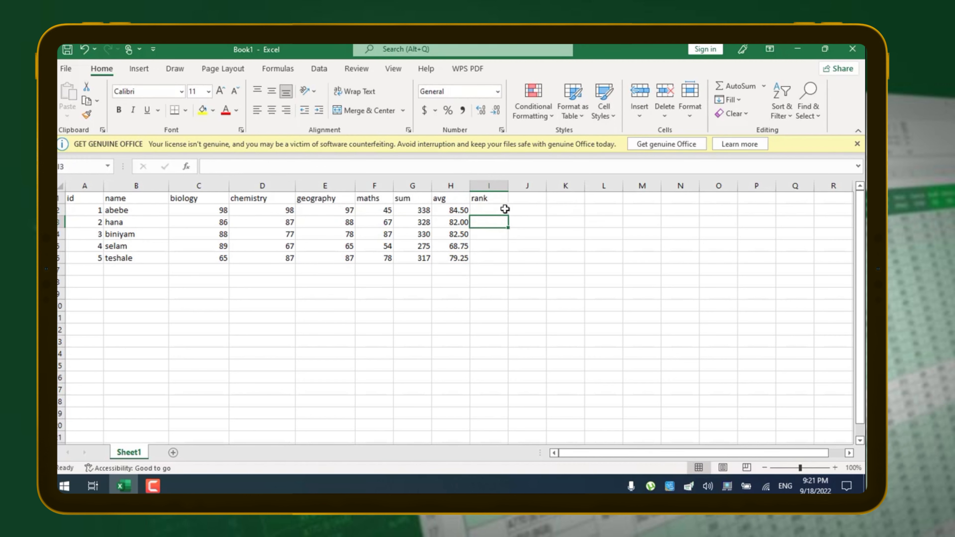
Change the order argument of the RANK formula in I2 to 1 and fill the formula down to I6
{"action": "left_click", "coordinate": [503, 211]}
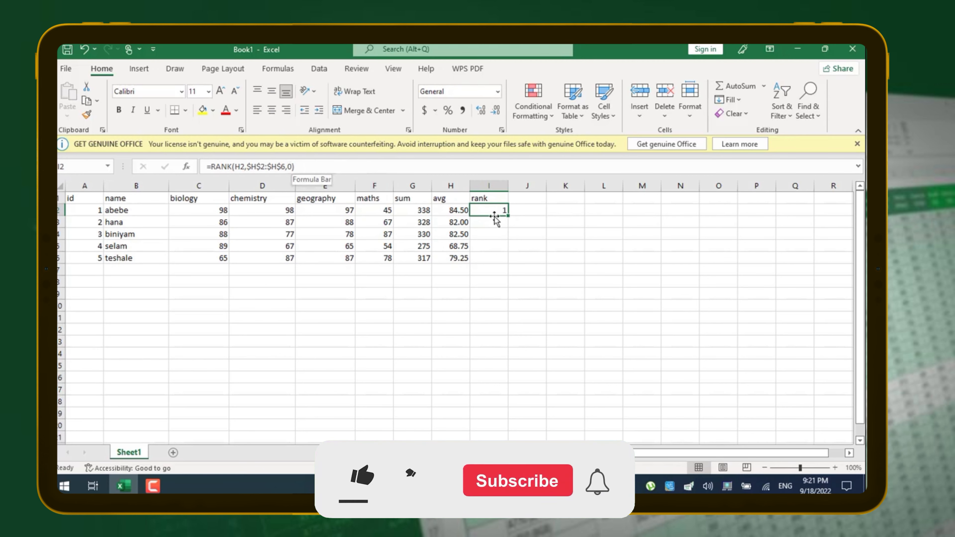
{"action": "left_click", "coordinate": [291, 167]}
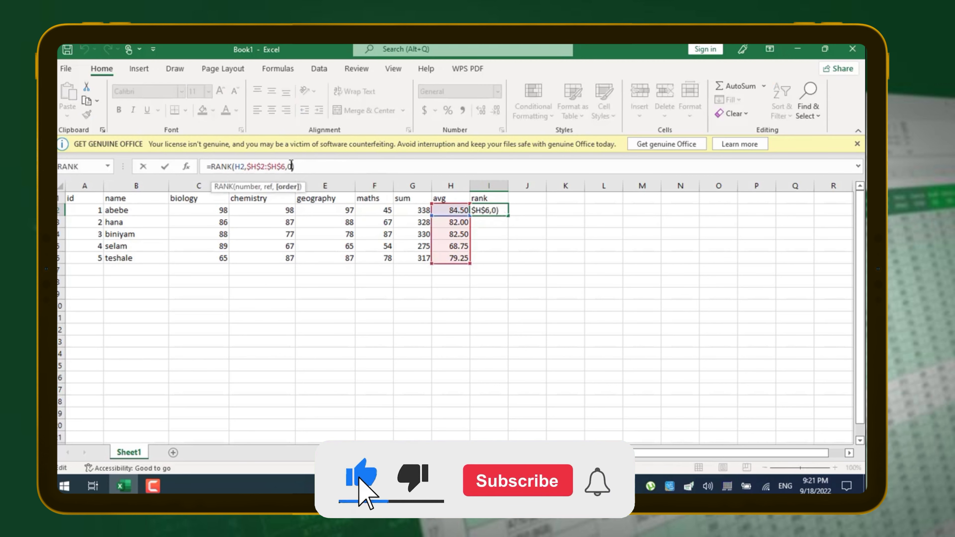
{"action": "key", "text": "BackSpace"}
{"action": "type", "text": "1"}
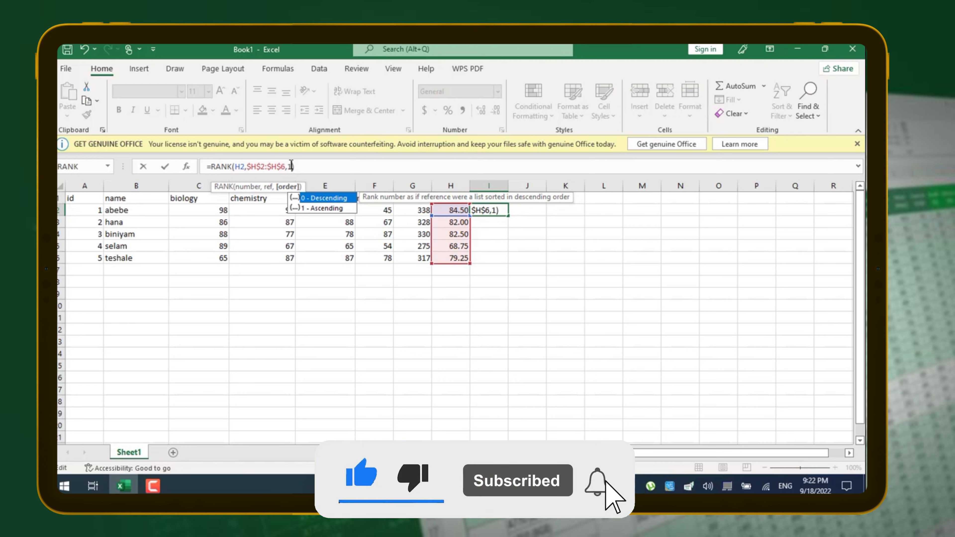
{"action": "key", "text": "Return"}
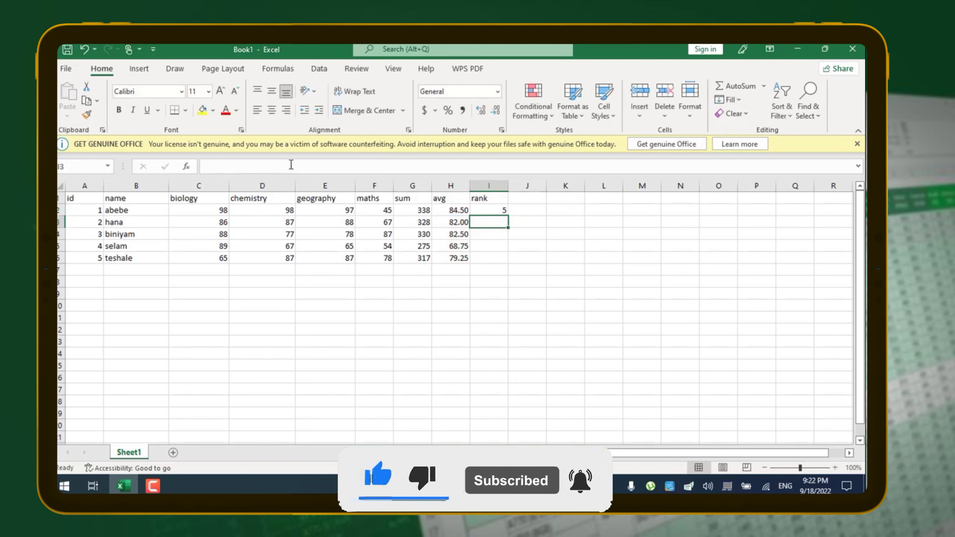
{"action": "left_click", "coordinate": [504, 209]}
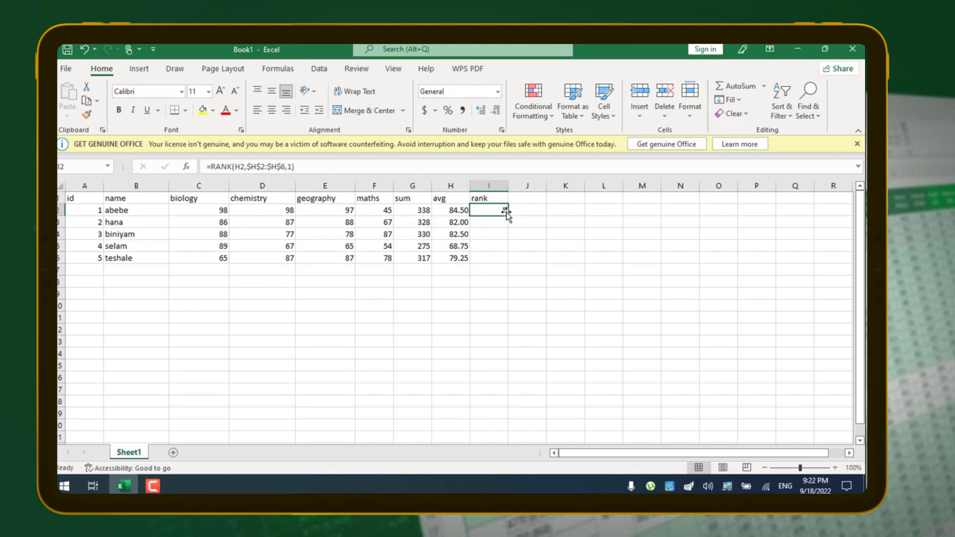
{"action": "left_click_drag", "start_coordinate": [507, 216], "coordinate": [506, 268]}
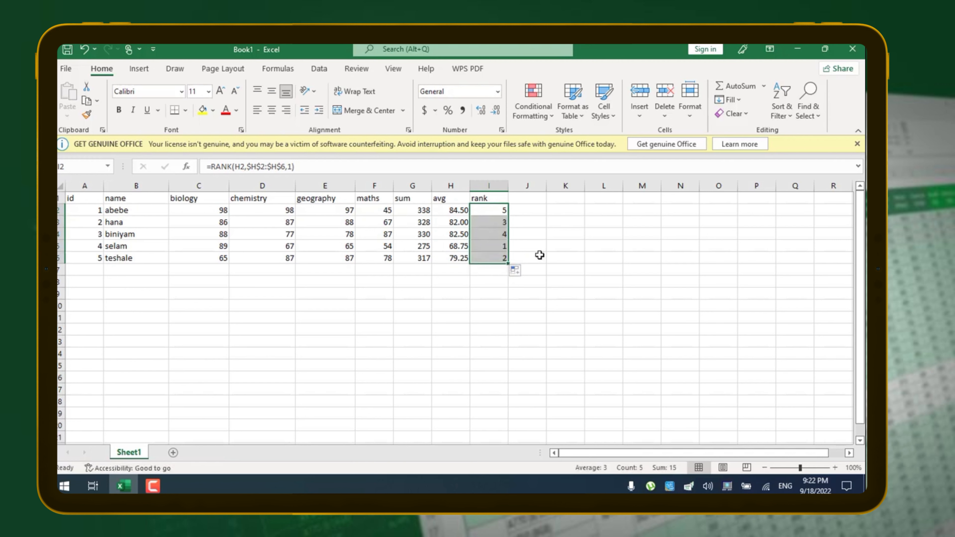
Examine the fourth student's average in H5 and the order argument of the rank formula in I5
{"action": "left_click", "coordinate": [452, 246]}
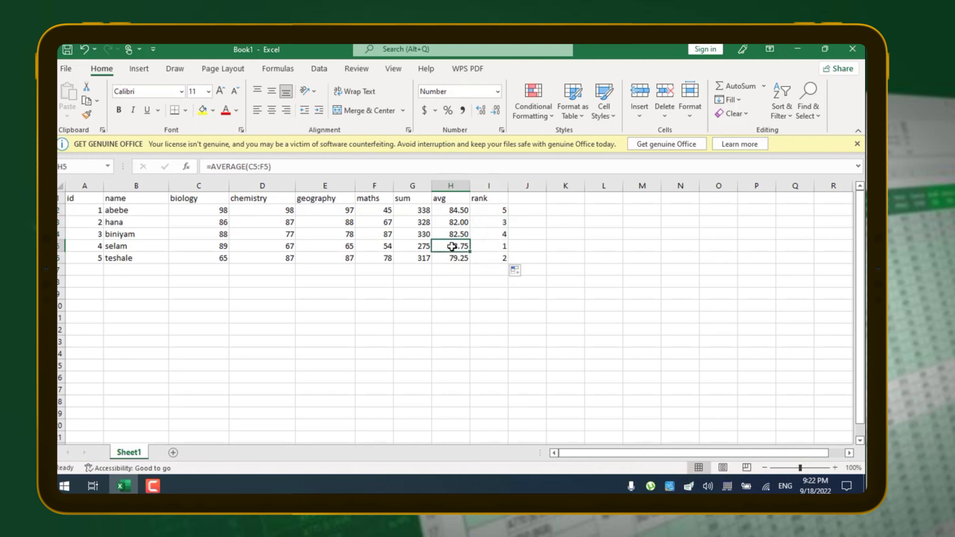
{"action": "left_click", "coordinate": [486, 245]}
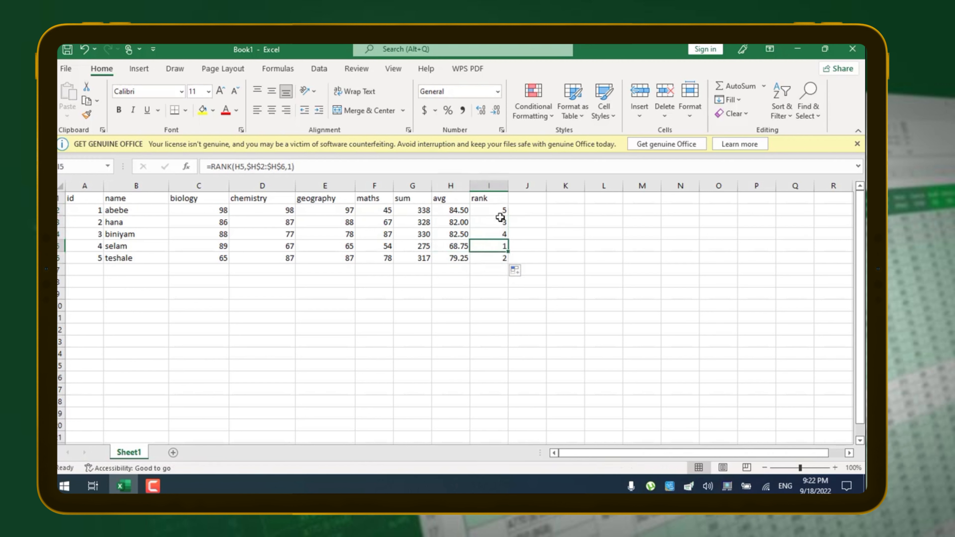
{"action": "left_click", "coordinate": [290, 167]}
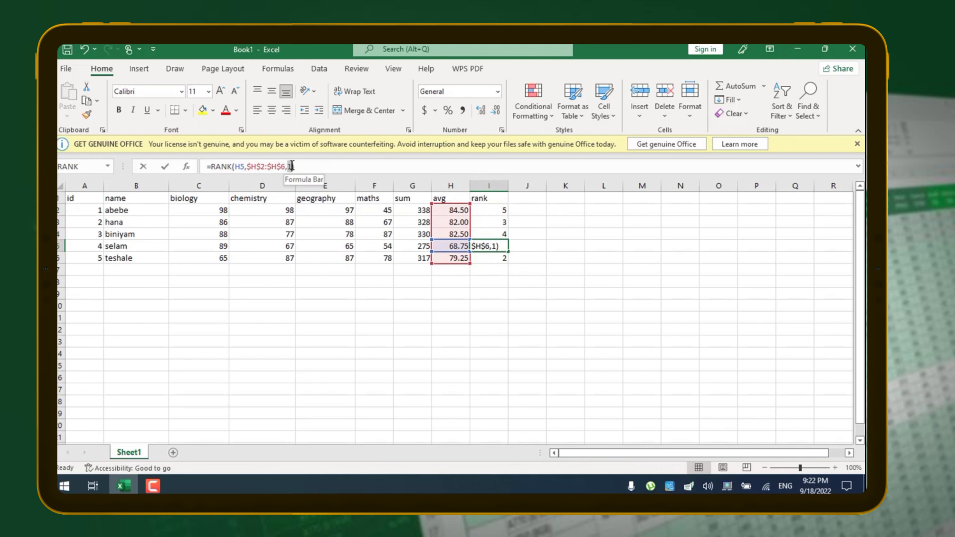
{"action": "key", "text": "Return"}
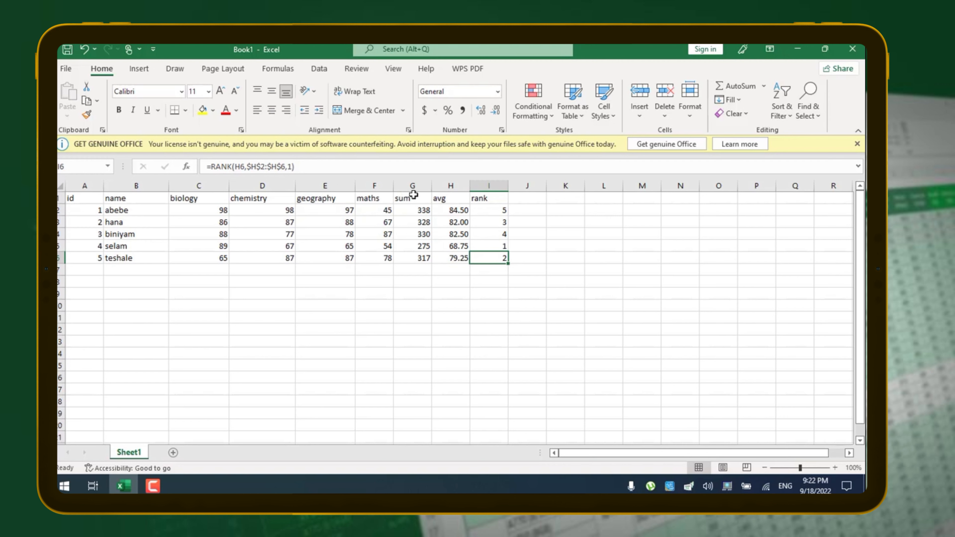
{"action": "left_click_drag", "start_coordinate": [405, 198], "coordinate": [505, 260]}
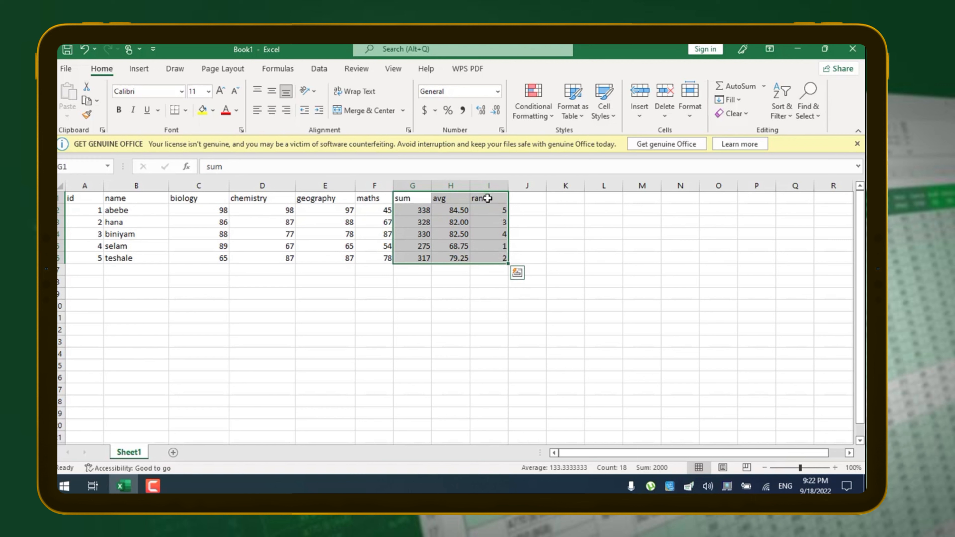
{"action": "left_click_drag", "start_coordinate": [486, 197], "coordinate": [408, 258]}
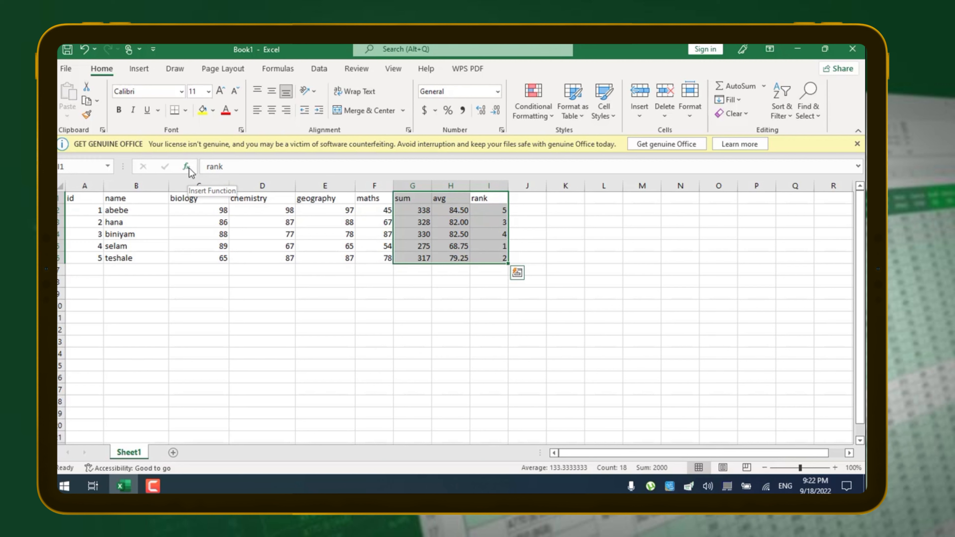
{"action": "left_click", "coordinate": [458, 208]}
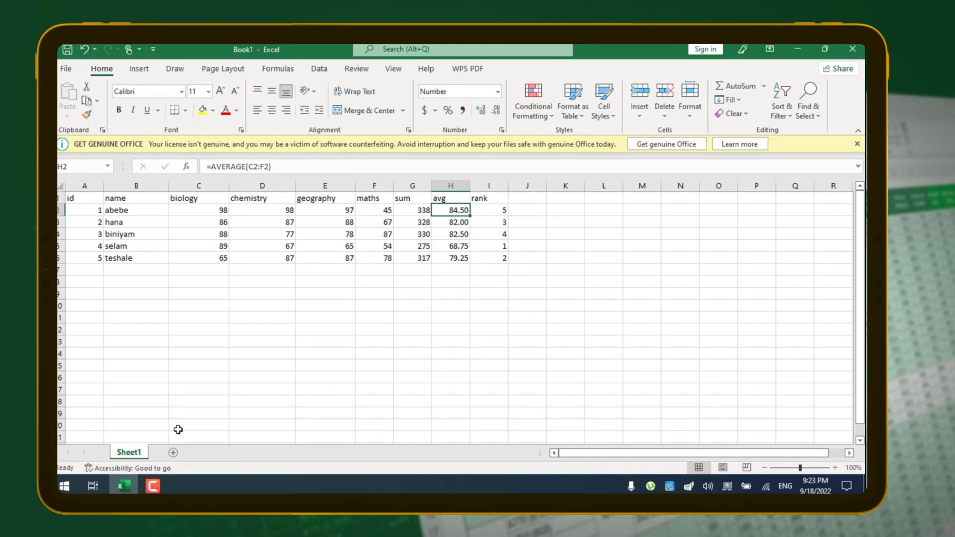
{"action": "mouse_move", "coordinate": [156, 492]}
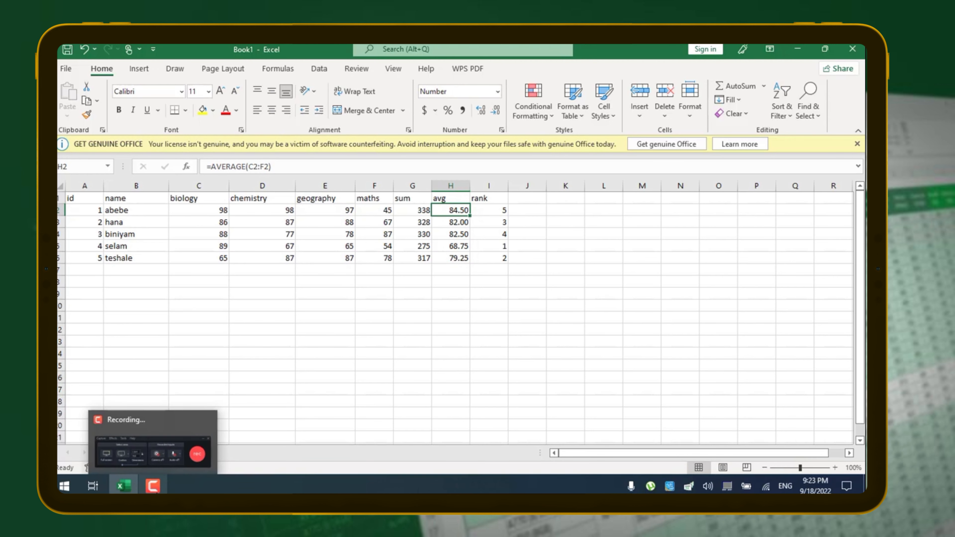